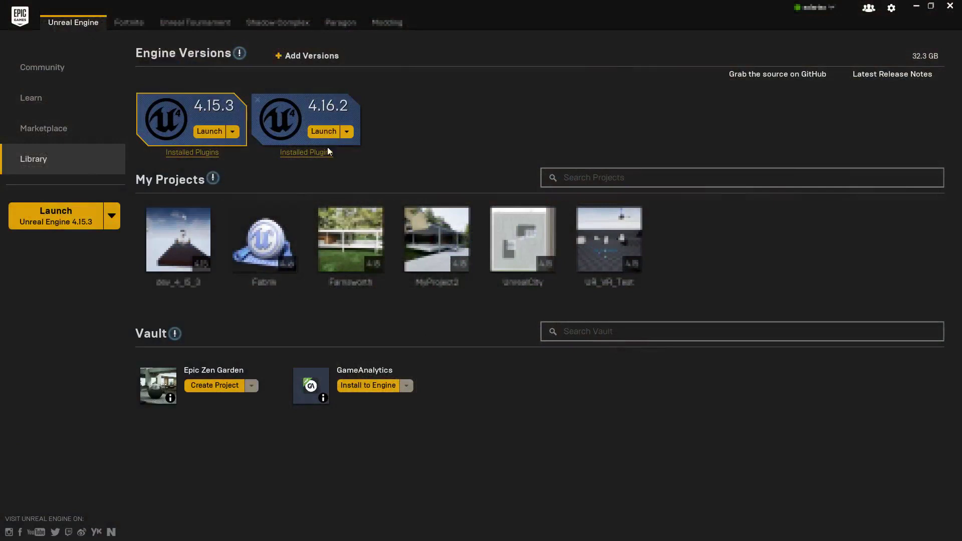
# Launch Unreal Engine 4.16.2 from the Epic Games Launcher Library
pyautogui.click(324, 131)
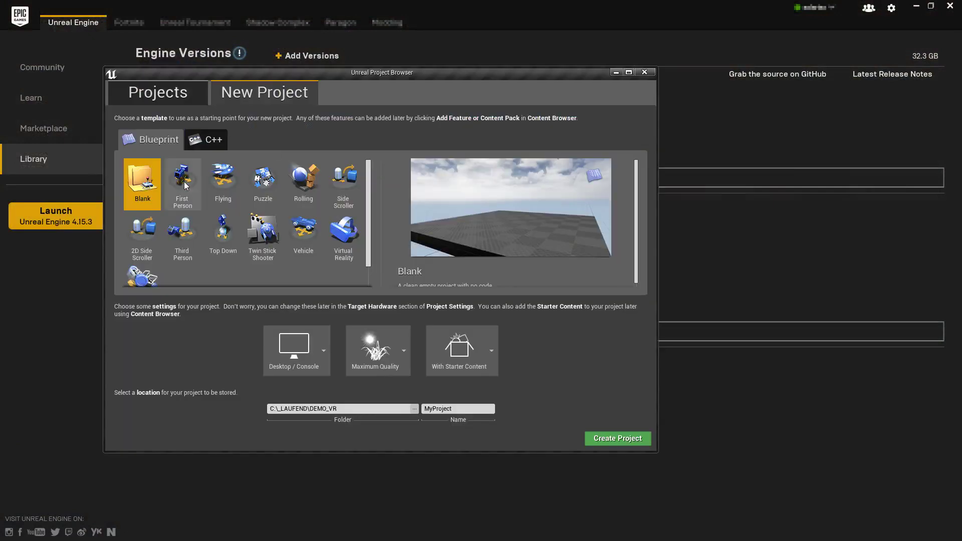
# Create a Blank project named MyEdddisonProject in C:\_LAUFEND\DEMO_VR
pyautogui.click(451, 409)
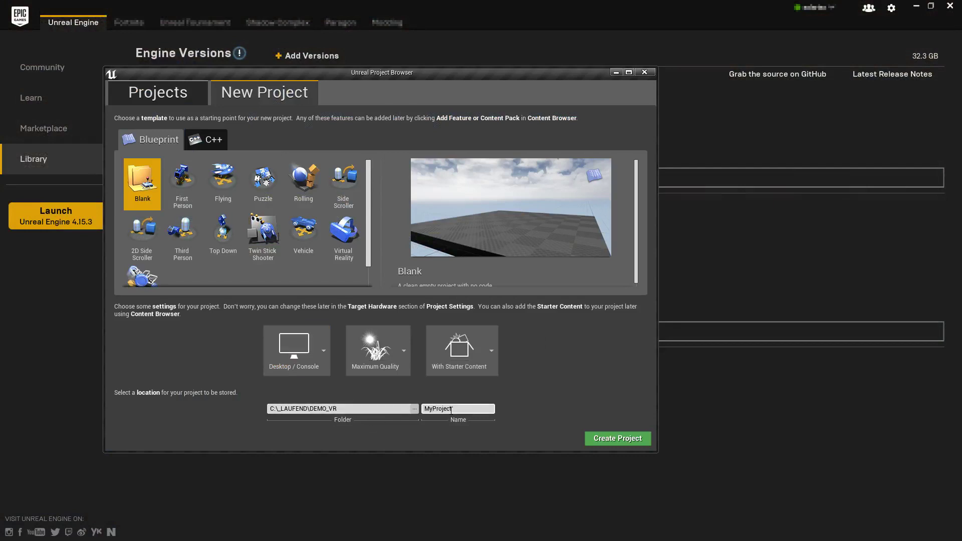
pyautogui.moveTo(455, 409); pyautogui.dragTo(436, 410)
pyautogui.click(610, 436)
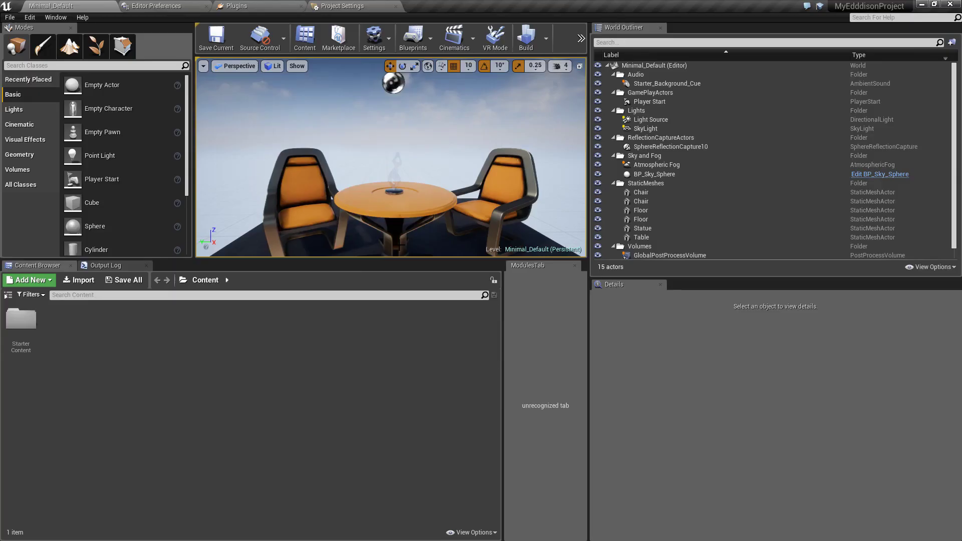
# Add a new C++ class with parent None, named MyDummyClass
pyautogui.moveTo(365, 258); pyautogui.dragTo(365, 305)
pyautogui.click(52, 327)
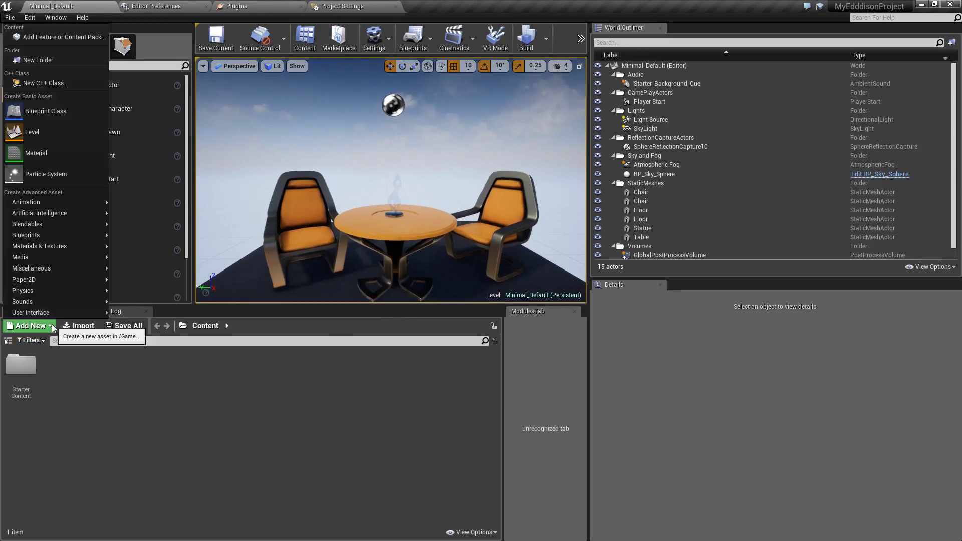
pyautogui.moveTo(52, 316)
pyautogui.click(45, 83)
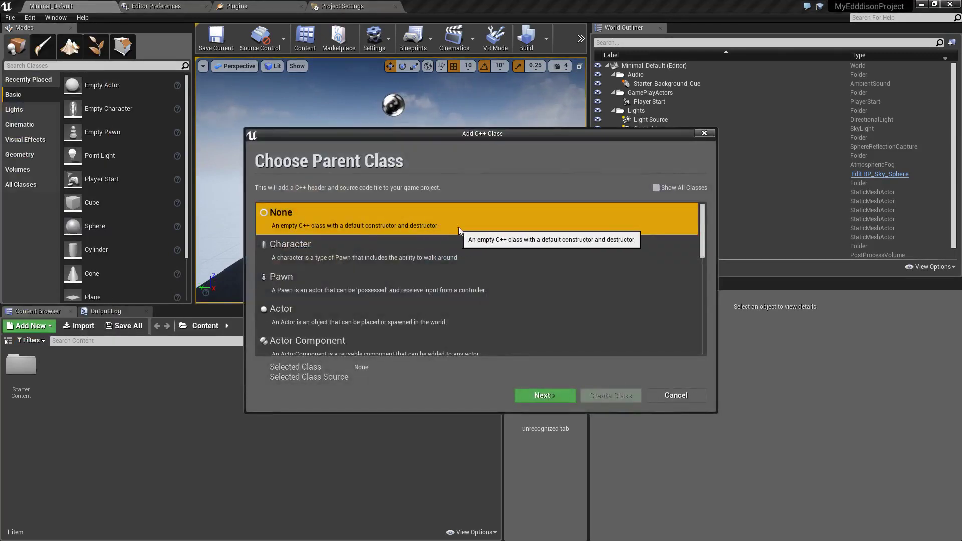
pyautogui.click(553, 394)
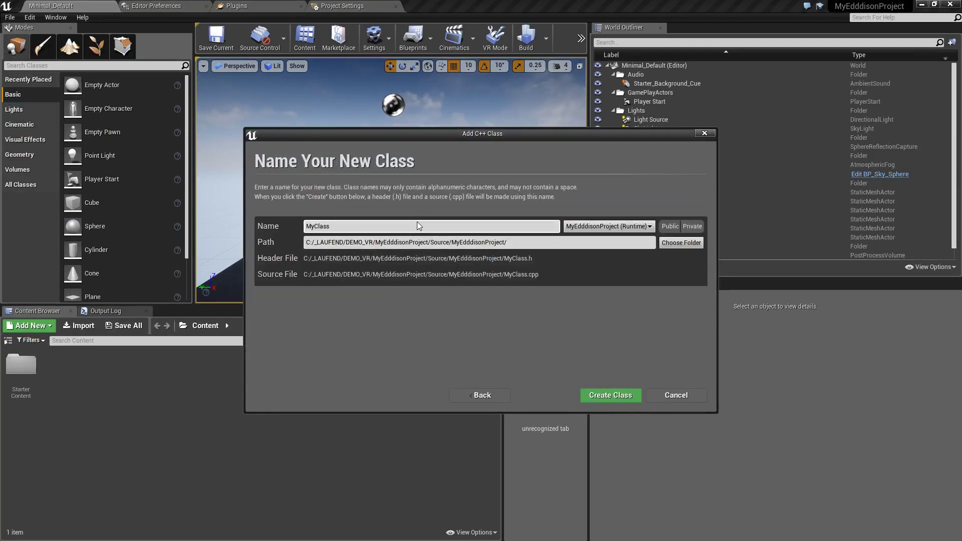
pyautogui.press('BackSpace')
pyautogui.press('BackSpace')
pyautogui.press('BackSpace')
pyautogui.press('BackSpace')
pyautogui.press('BackSpace')
pyautogui.write('DummyCla')
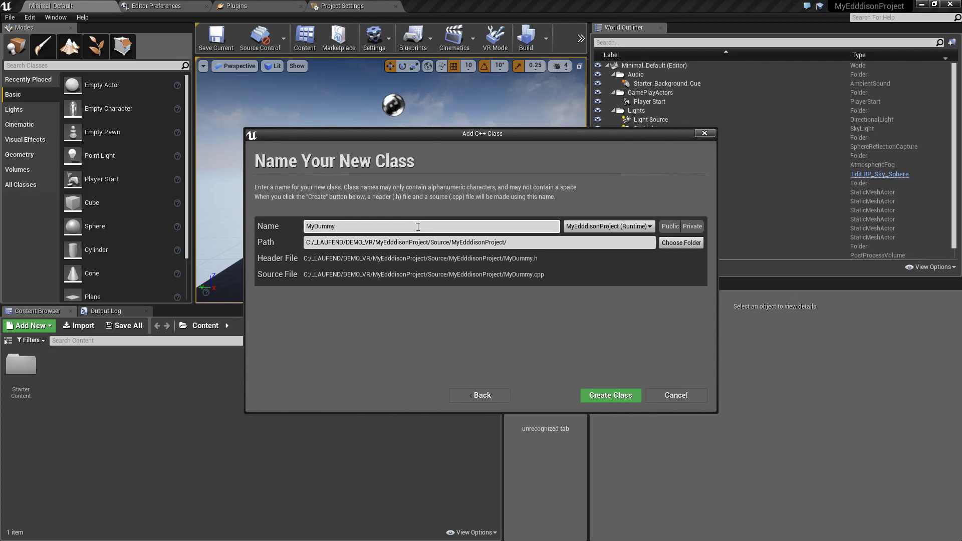
pyautogui.write('ss')
pyautogui.click(617, 398)
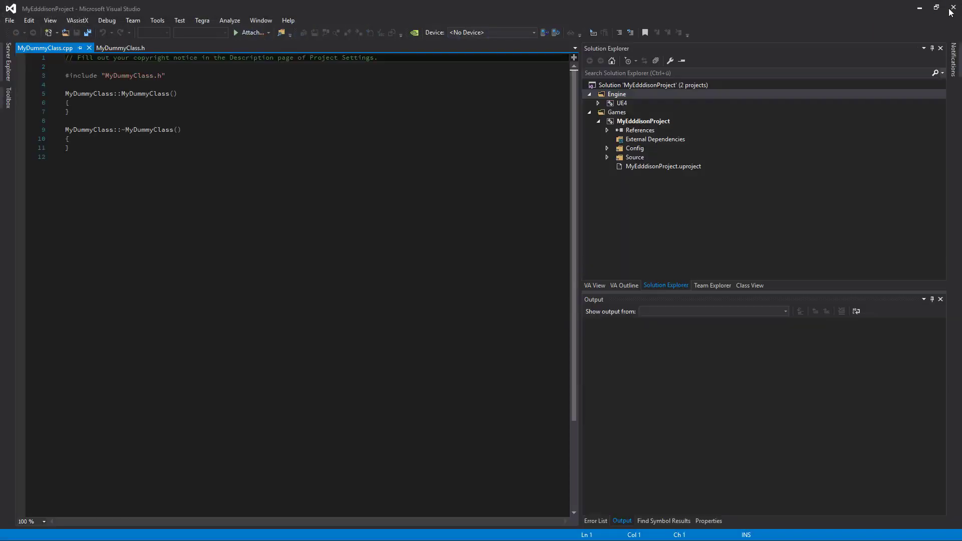
# Close Visual Studio, saving the MyEdddisonProject.sln changes
pyautogui.click(951, 10)
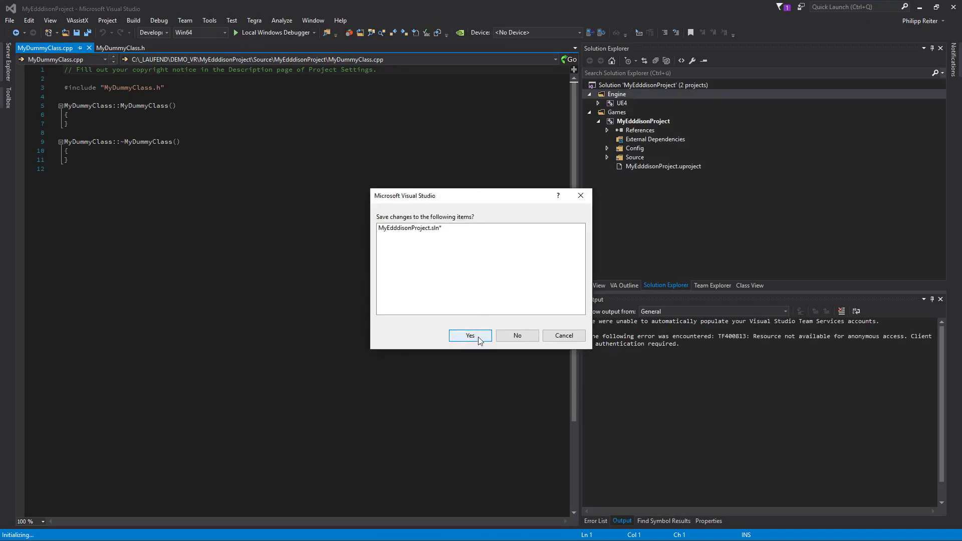
pyautogui.click(479, 339)
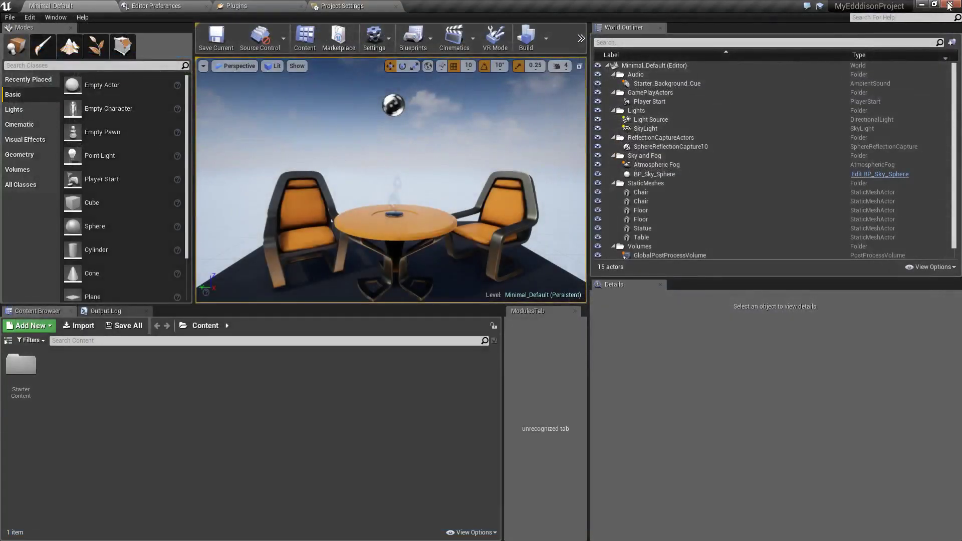
# Close Unreal and the launcher, then copy the EdddisonPlugin folder
pyautogui.click(948, 6)
pyautogui.click(950, 6)
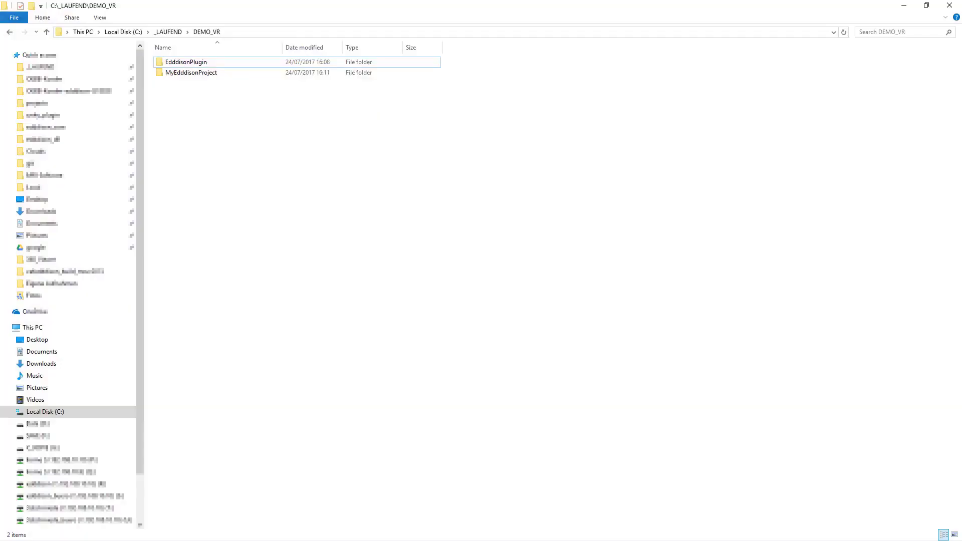
pyautogui.click(192, 64)
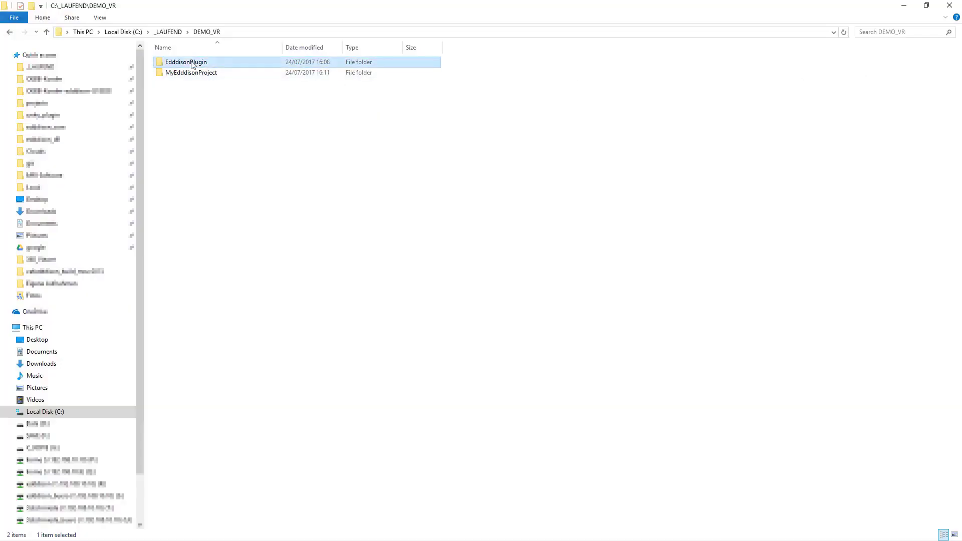
pyautogui.rightClick(193, 64)
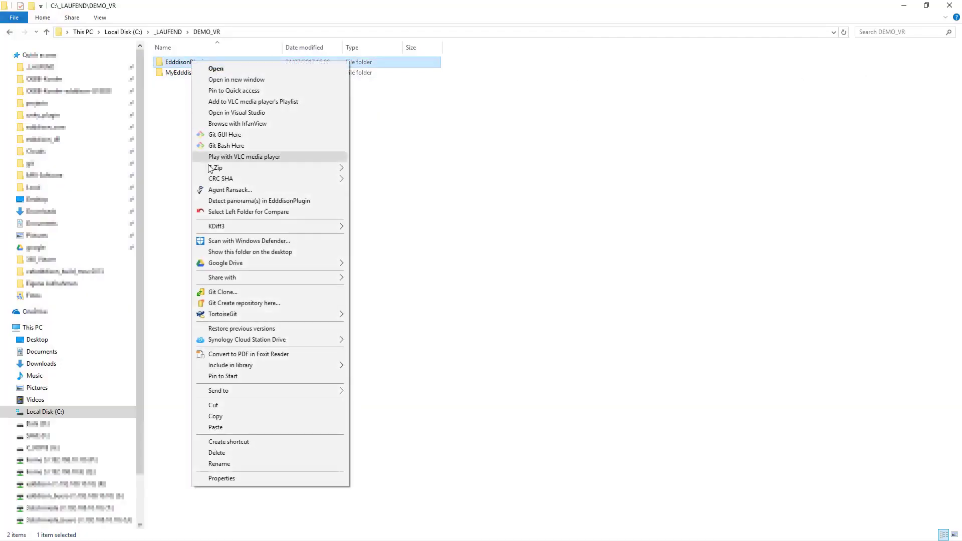
pyautogui.click(254, 415)
# Create a new folder named Plugins inside MyEdddisonProject
pyautogui.doubleClick(208, 73)
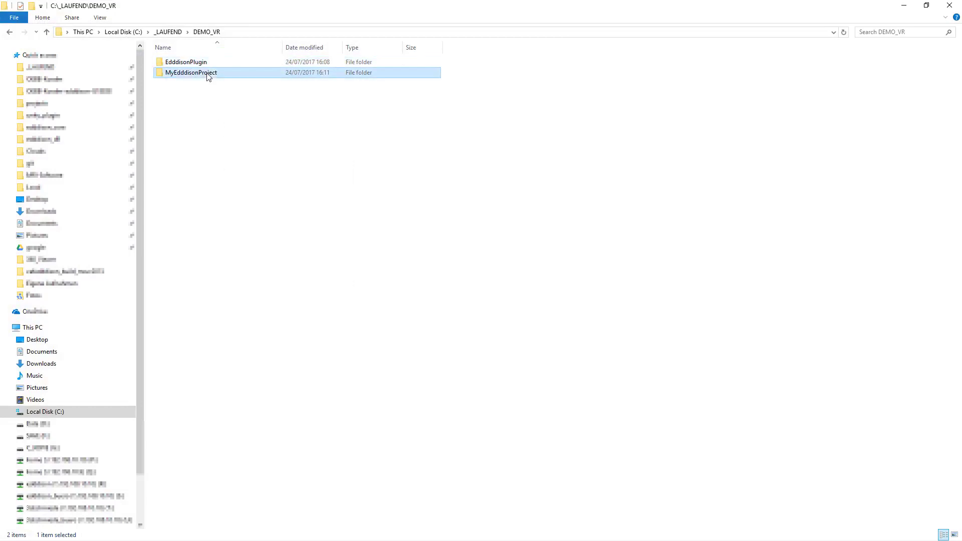
pyautogui.rightClick(215, 290)
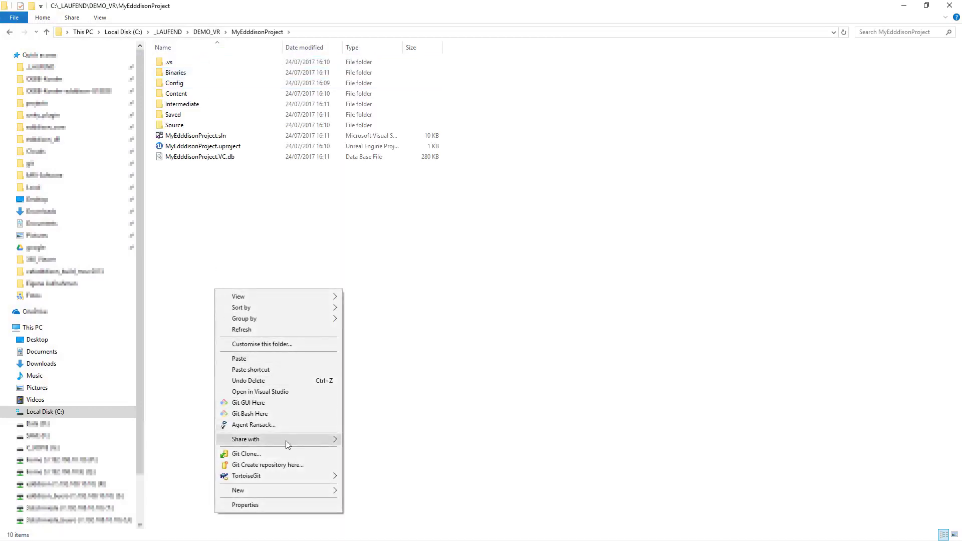
pyautogui.moveTo(311, 491)
pyautogui.click(425, 366)
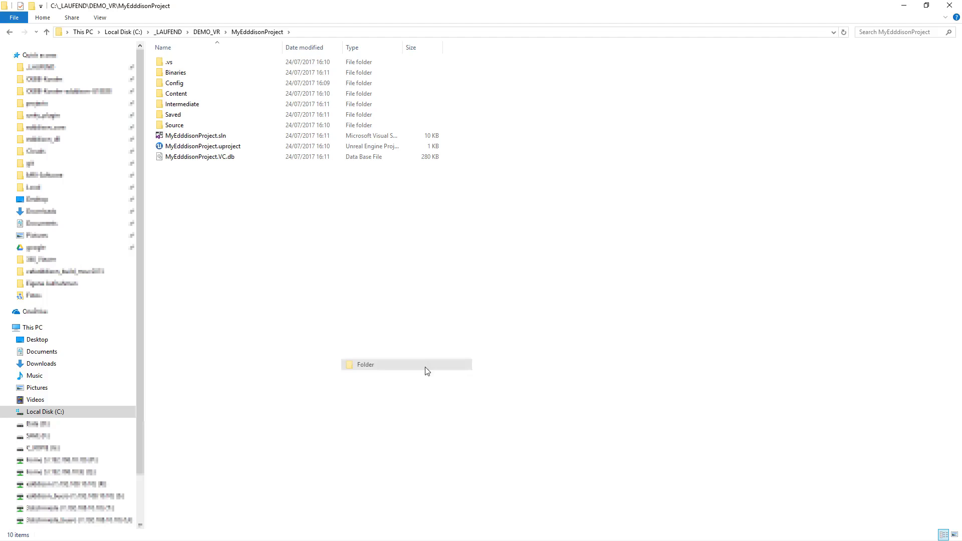
pyautogui.write('Plugins')
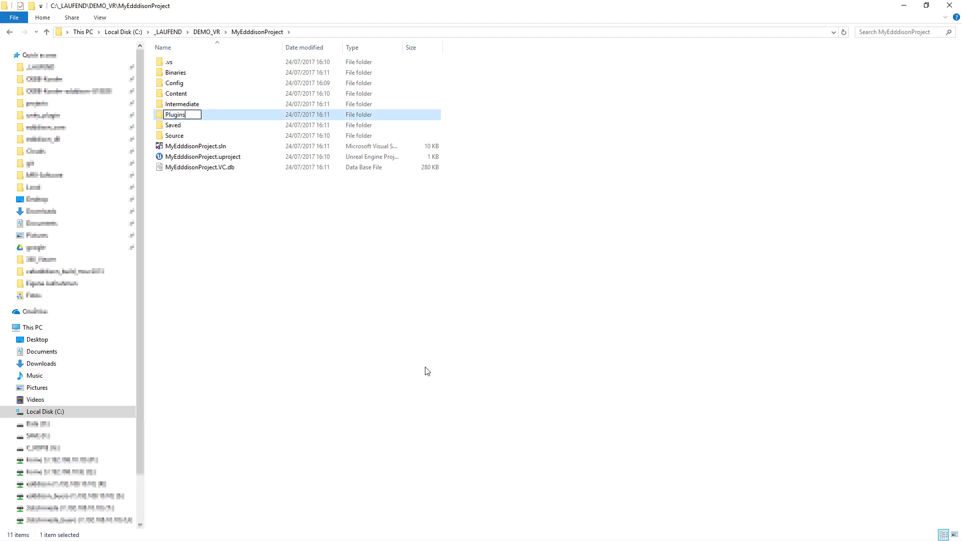
pyautogui.press('Return')
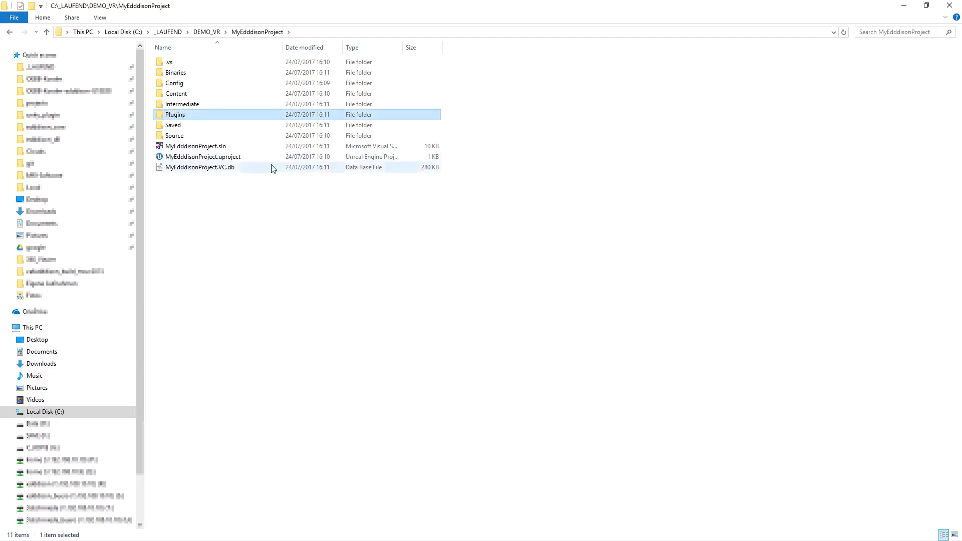
# Paste EdddisonPlugin into the Plugins folder and return to MyEdddisonProject
pyautogui.doubleClick(183, 116)
pyautogui.rightClick(206, 146)
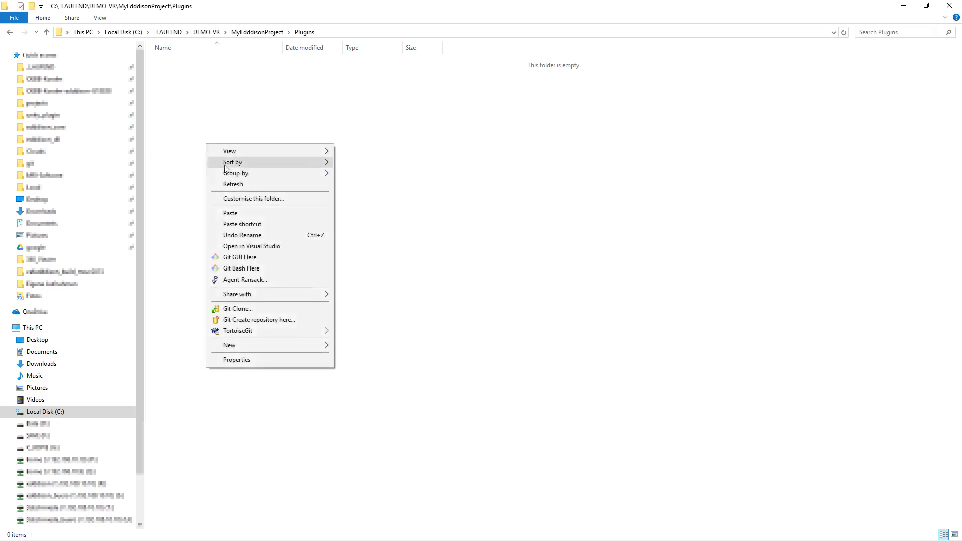
pyautogui.click(269, 217)
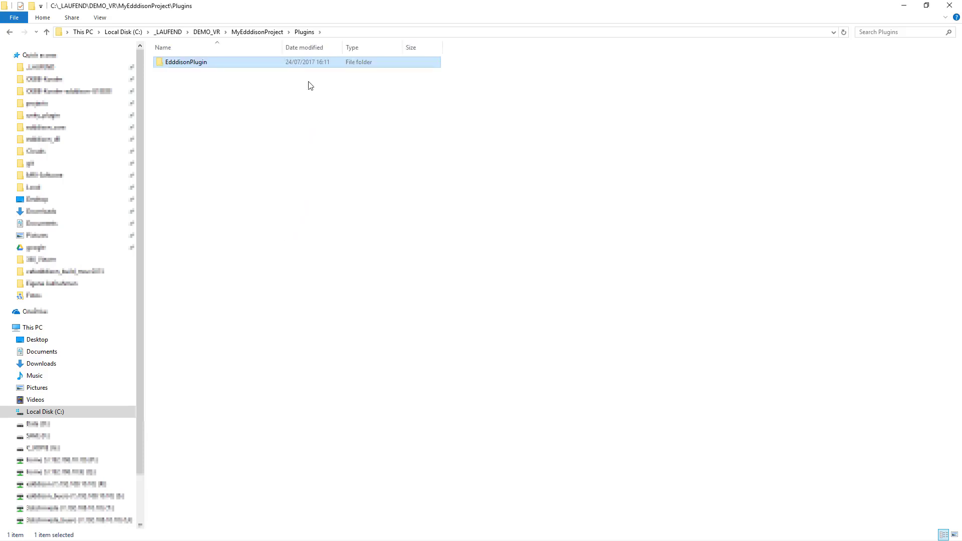
pyautogui.click(257, 32)
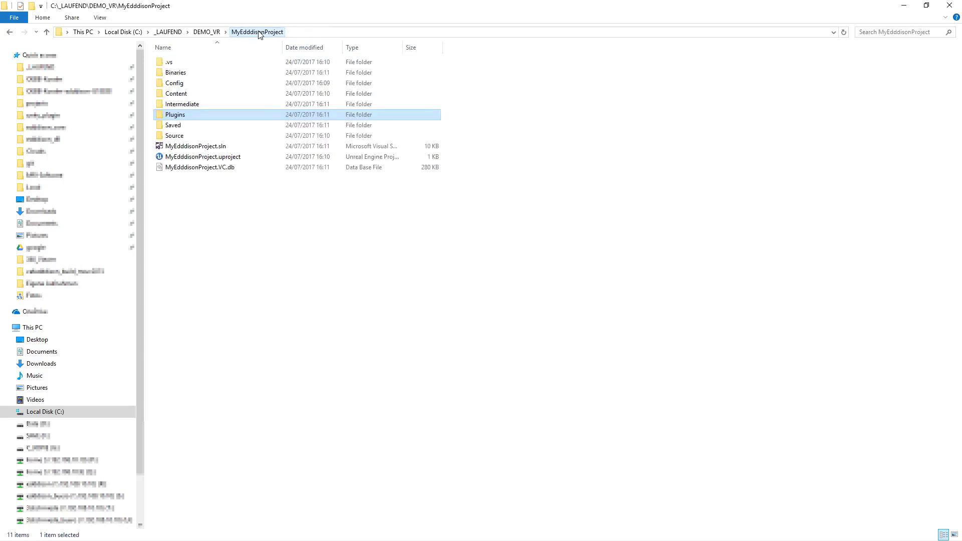
# Open MyEdddisonProject.uproject and acknowledge the edddison CPU-throttling warning
pyautogui.doubleClick(202, 157)
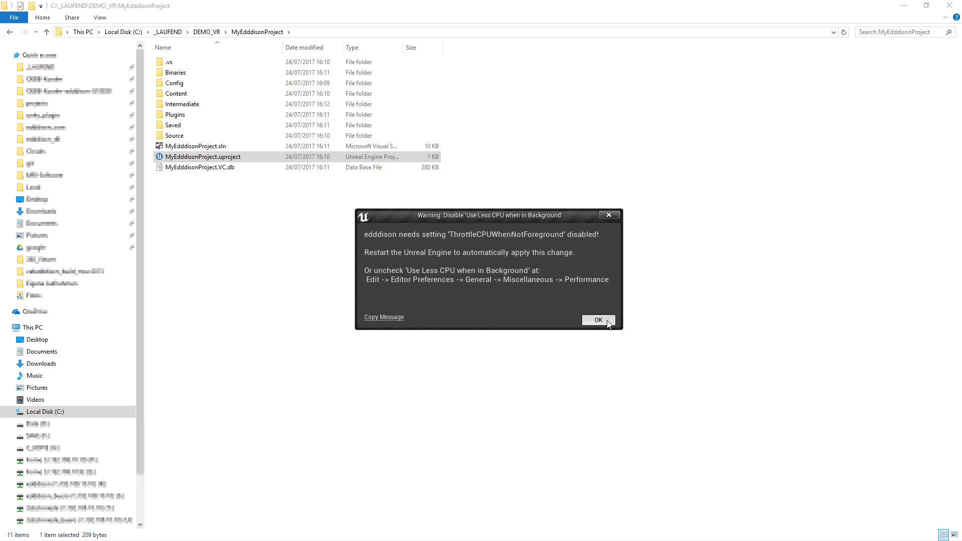
pyautogui.click(607, 323)
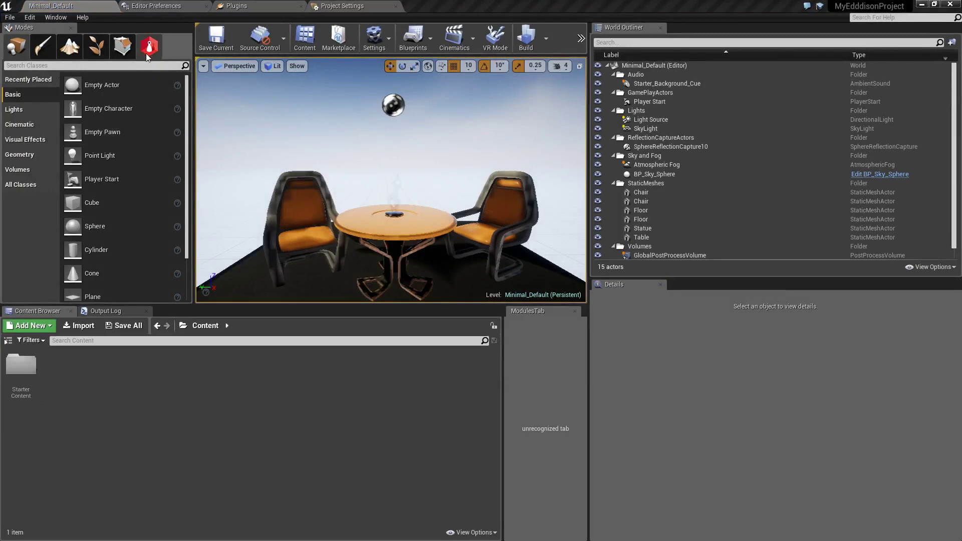
# Uncheck Use Less CPU when in Background in Editor Preferences, then return to Minimal_Default
pyautogui.click(32, 15)
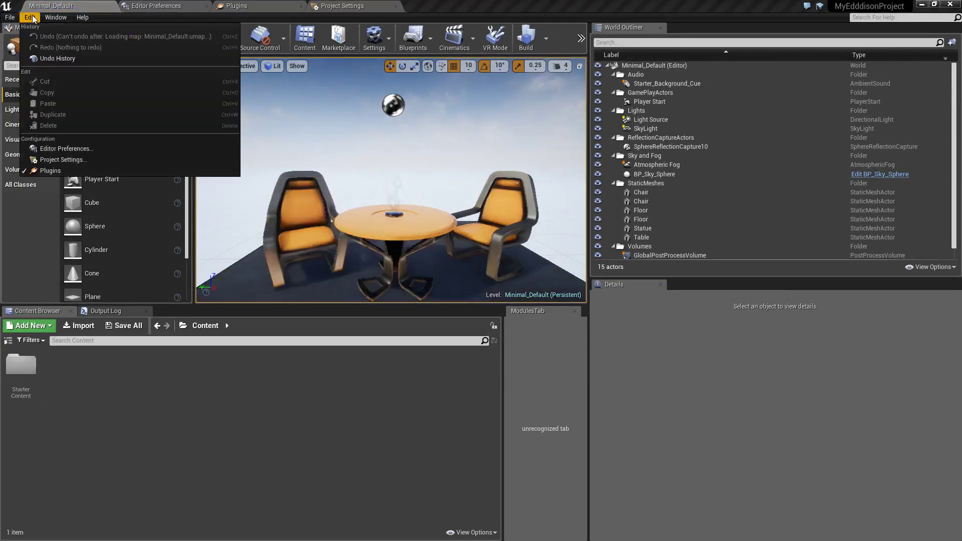
pyautogui.click(65, 150)
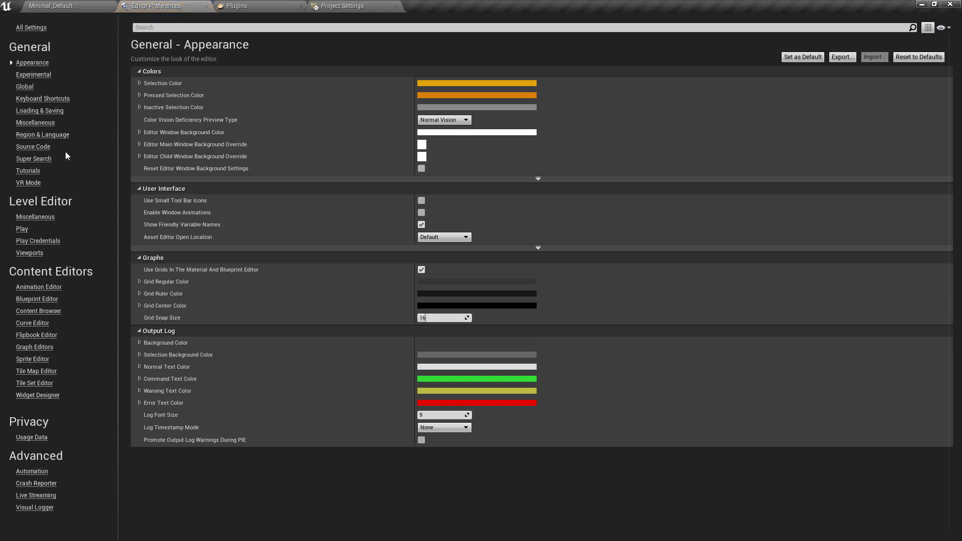
pyautogui.click(52, 125)
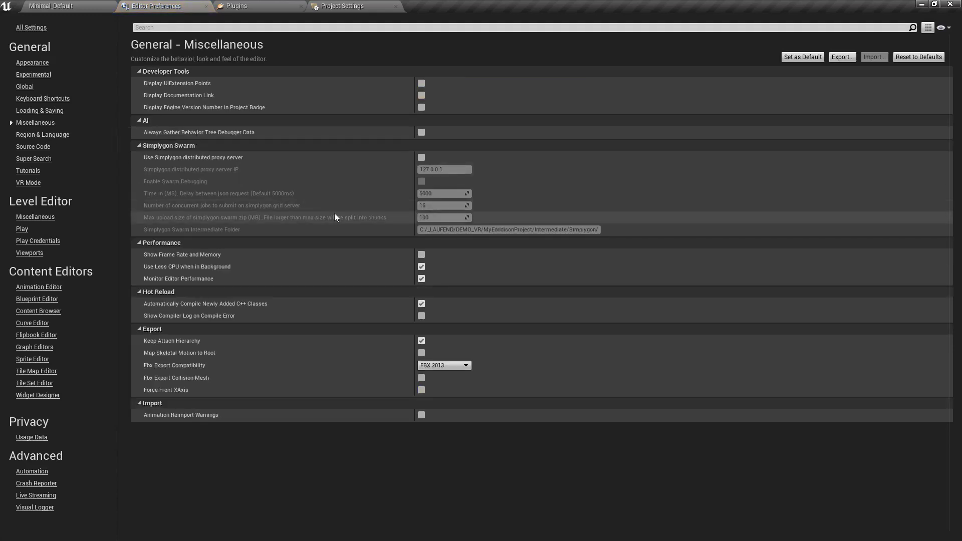
pyautogui.click(423, 266)
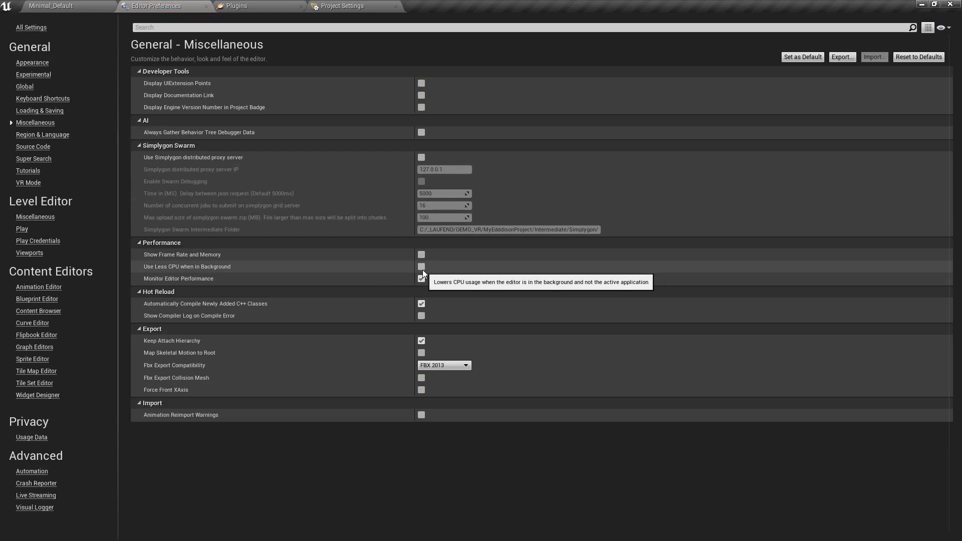
pyautogui.click(55, 7)
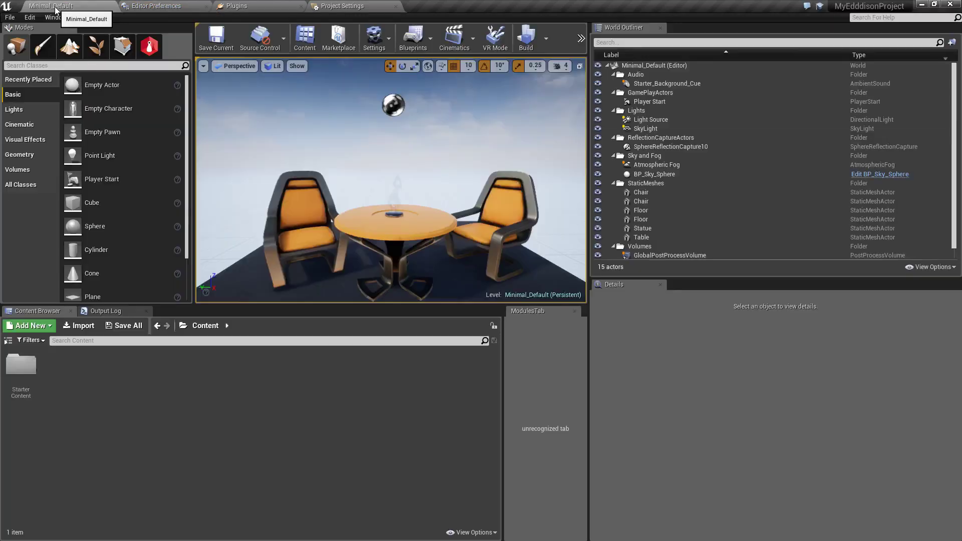
# Place a Cube from Basic actors into the level and switch to four viewports
pyautogui.click(149, 49)
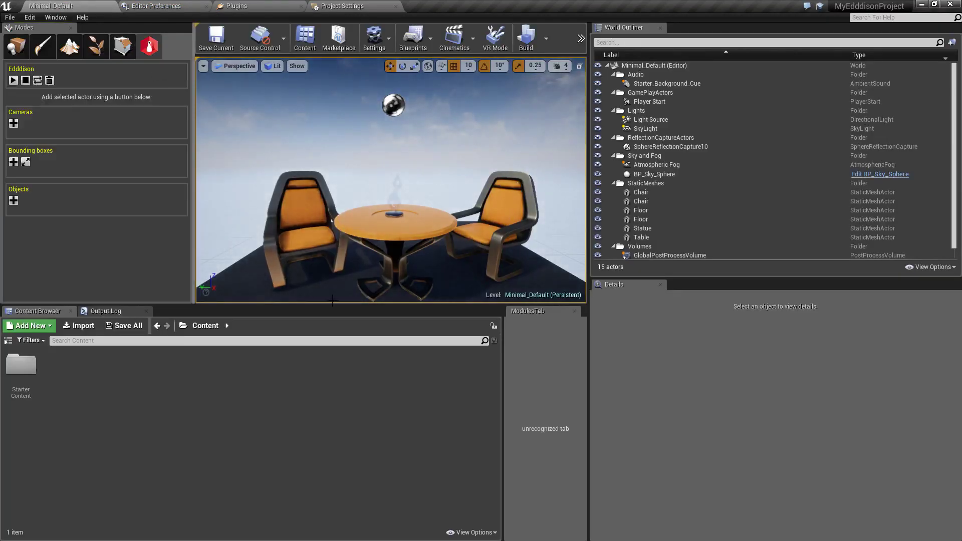
pyautogui.moveTo(333, 305); pyautogui.dragTo(353, 462)
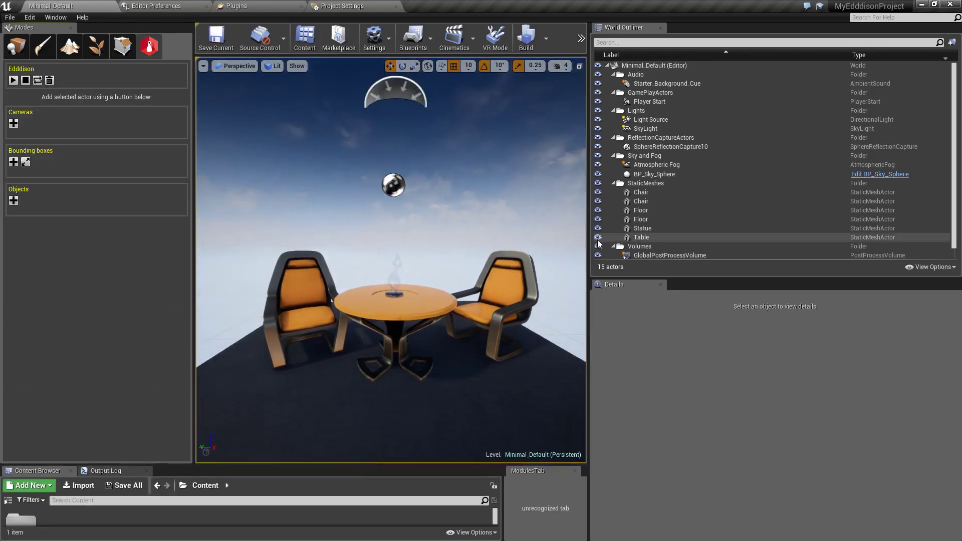
pyautogui.moveTo(589, 235); pyautogui.dragTo(742, 232)
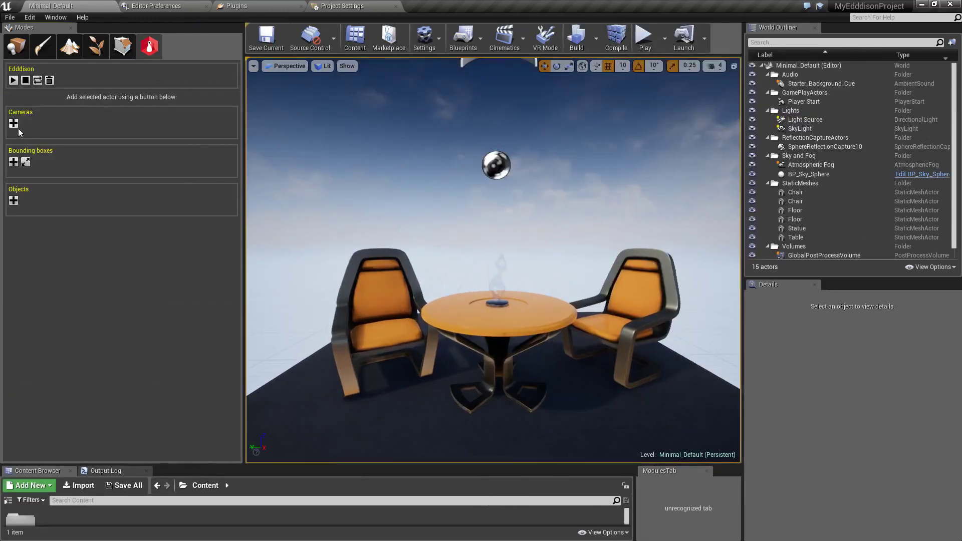
pyautogui.click(17, 52)
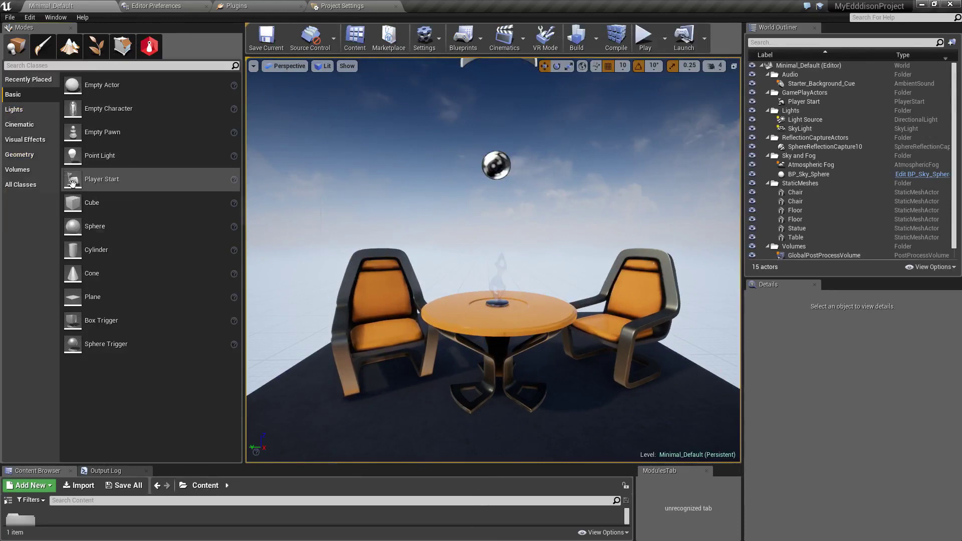
pyautogui.moveTo(90, 203); pyautogui.dragTo(440, 309)
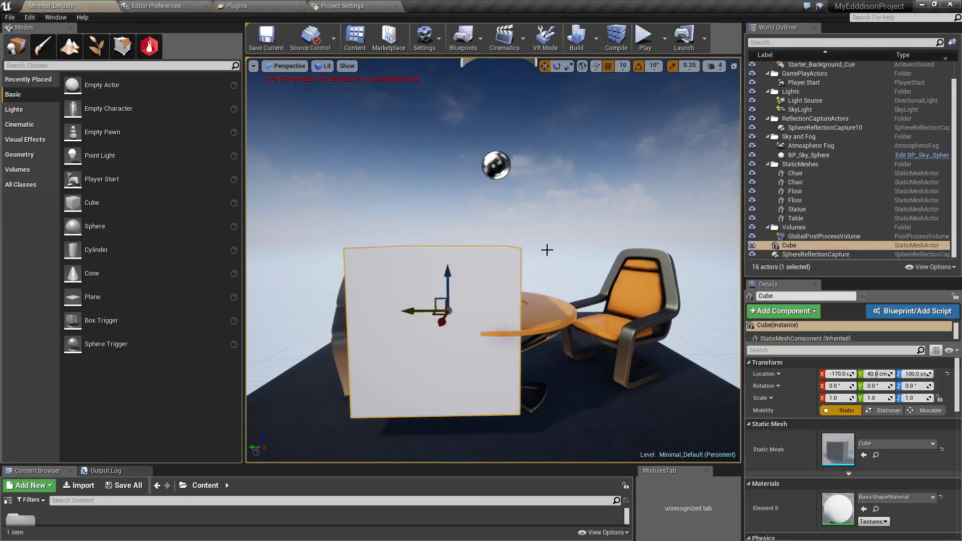
pyautogui.click(734, 65)
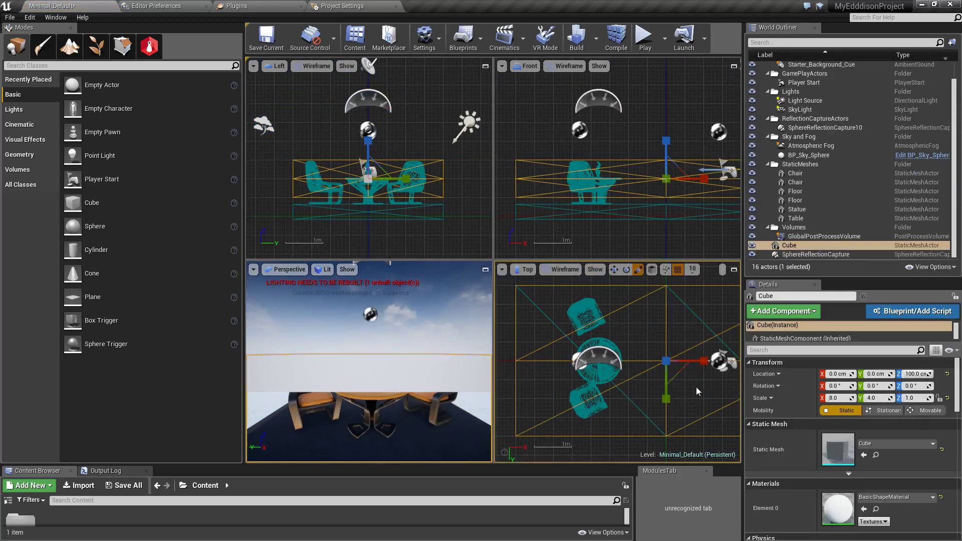
# Set transforms to local axes and rotate the cube −90° around Z
pyautogui.press('w')
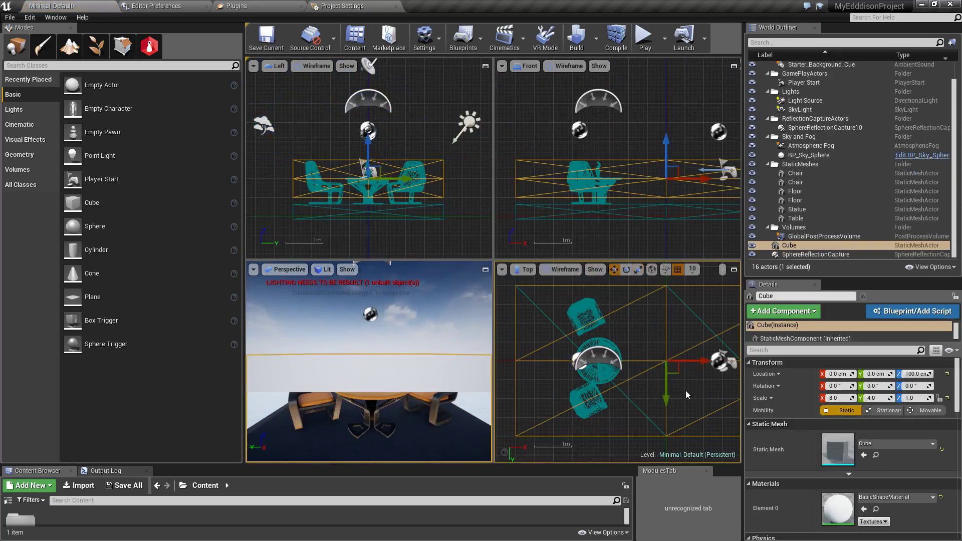
pyautogui.press('e')
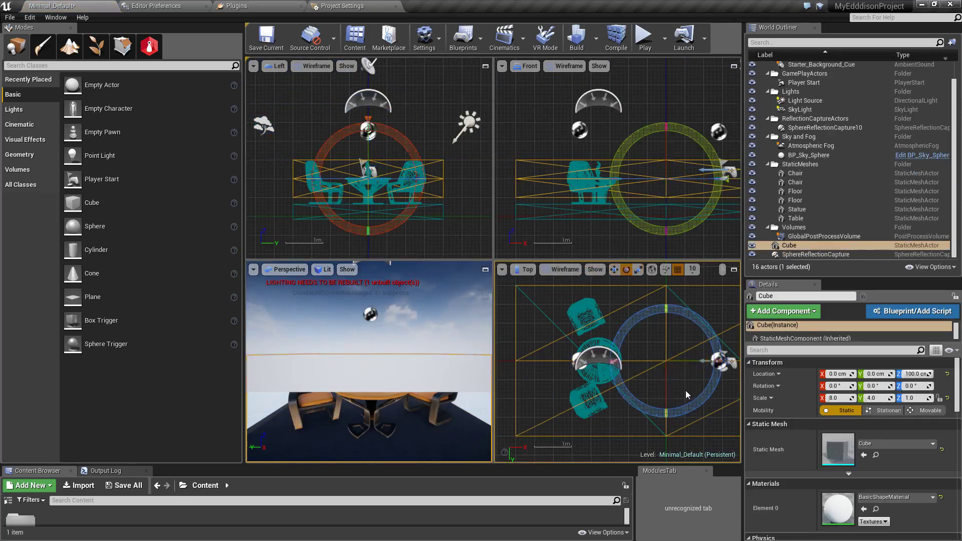
pyautogui.press('r')
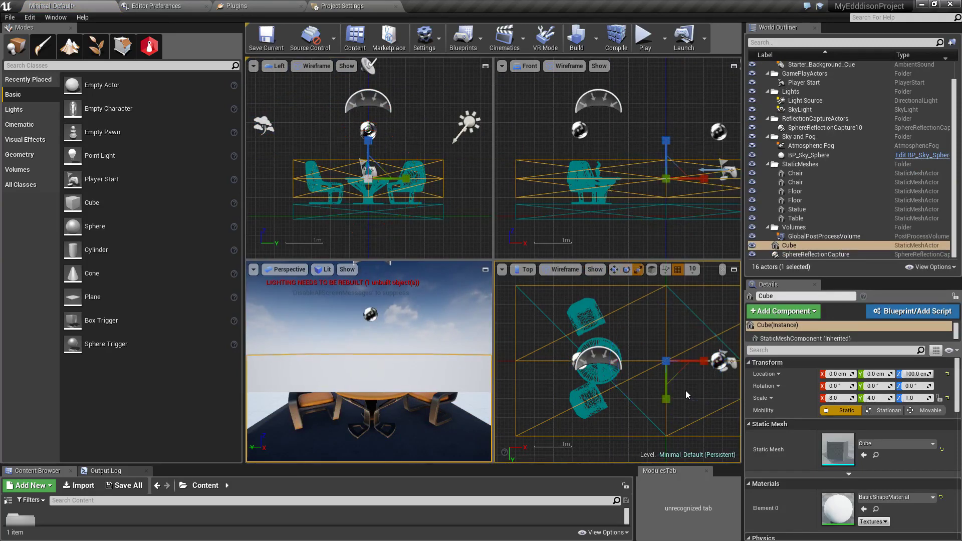
pyautogui.moveTo(703, 361); pyautogui.dragTo(654, 362)
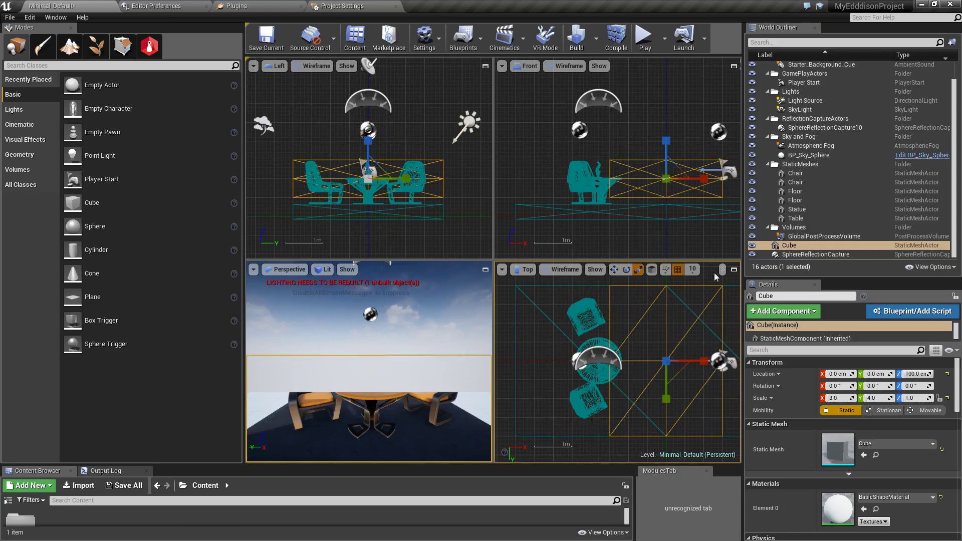
pyautogui.press('w')
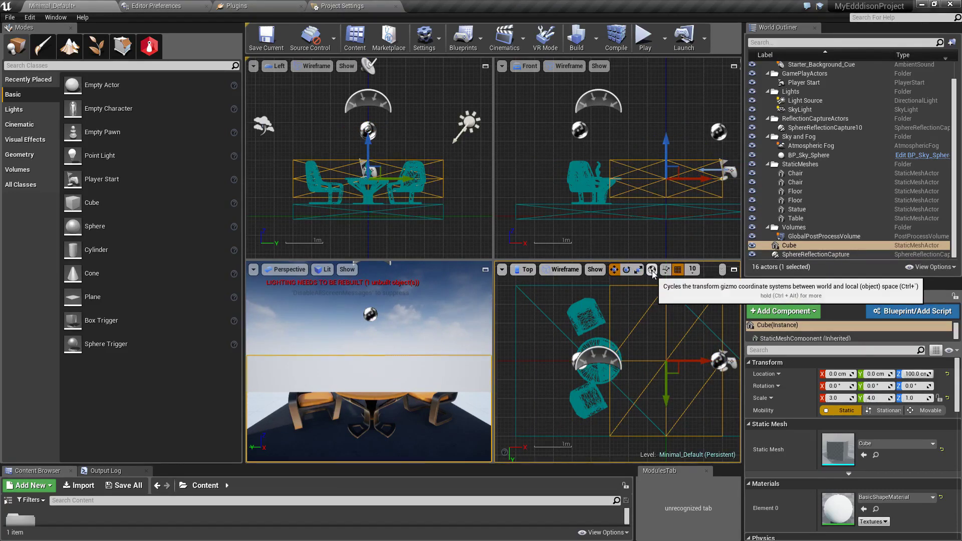
pyautogui.click(652, 270)
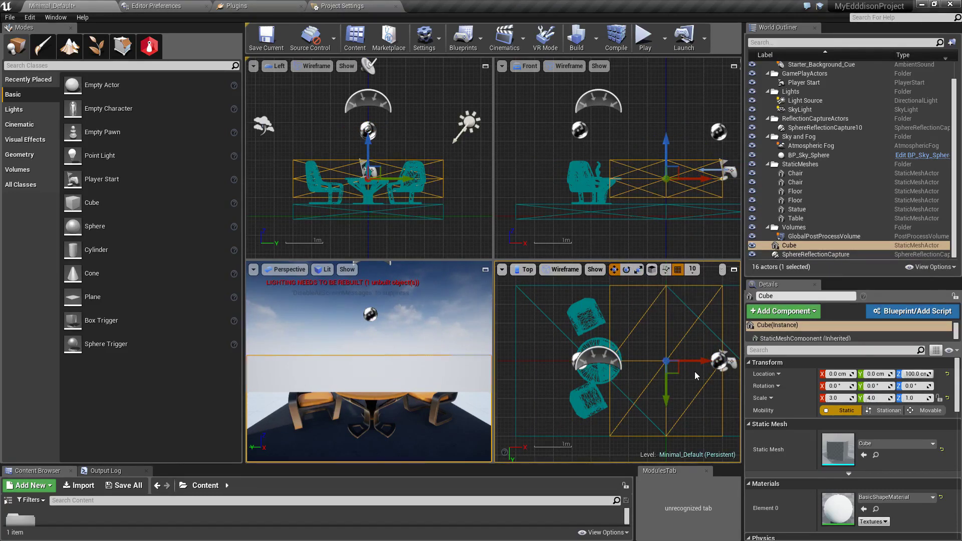
pyautogui.press('e')
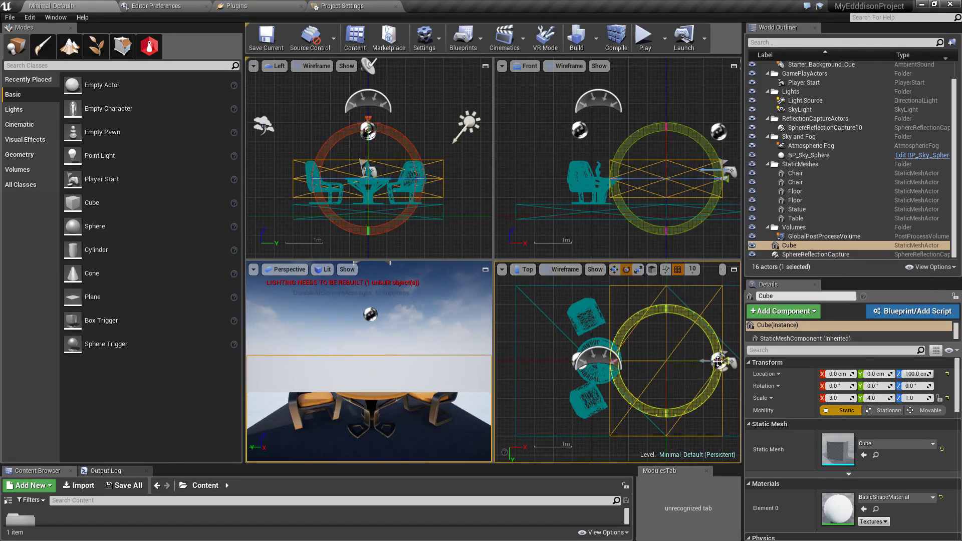
pyautogui.moveTo(715, 362); pyautogui.dragTo(666, 301)
# Scale the cube to 4 on X and 8 on Y, then raise it along Z
pyautogui.press('w')
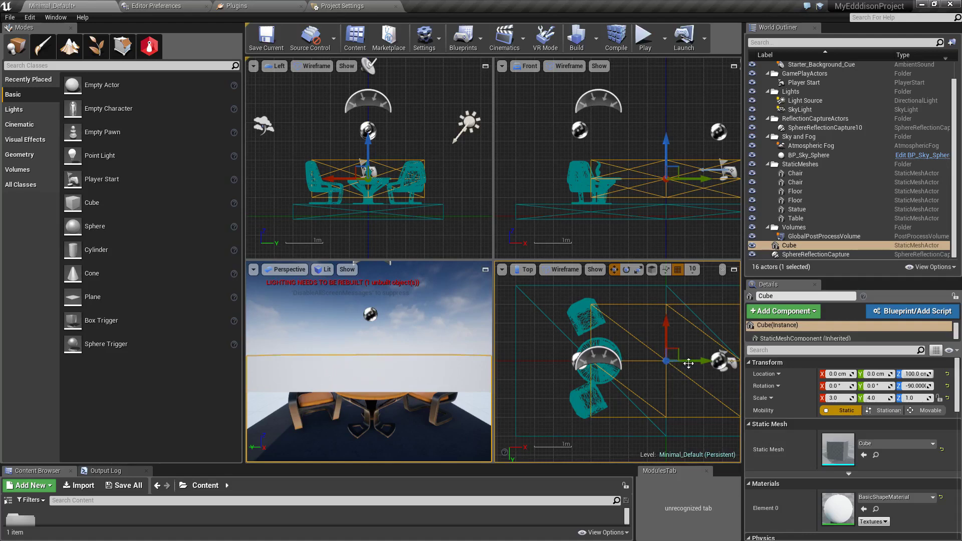
pyautogui.press('r')
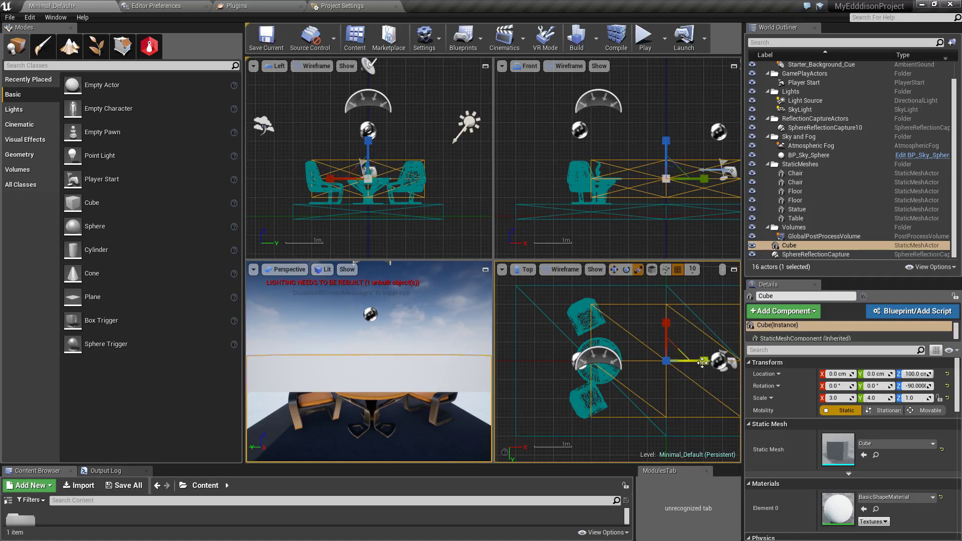
pyautogui.moveTo(704, 361)
pyautogui.mouseDown()
pyautogui.moveTo(721, 360)
pyautogui.moveTo(700, 354)
pyautogui.mouseUp()
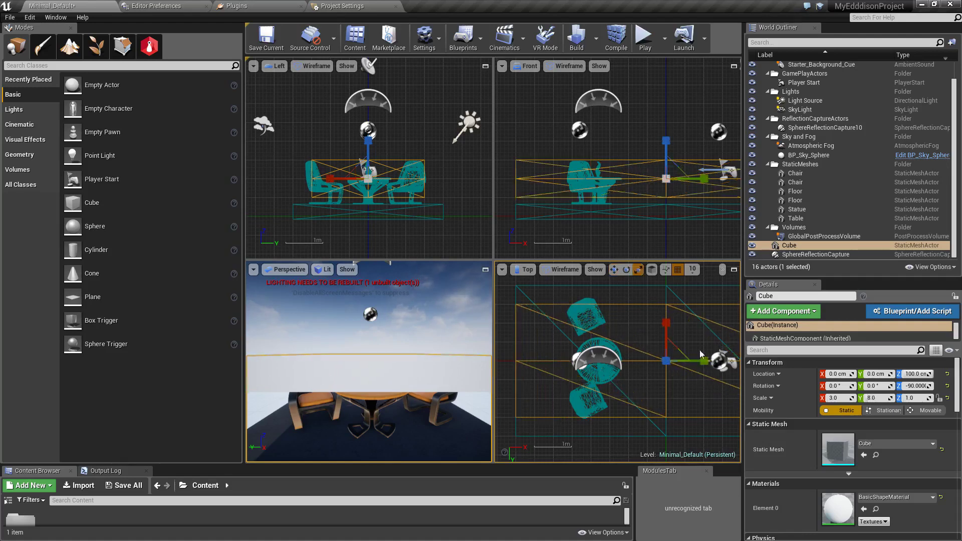
pyautogui.moveTo(658, 331); pyautogui.dragTo(658, 315)
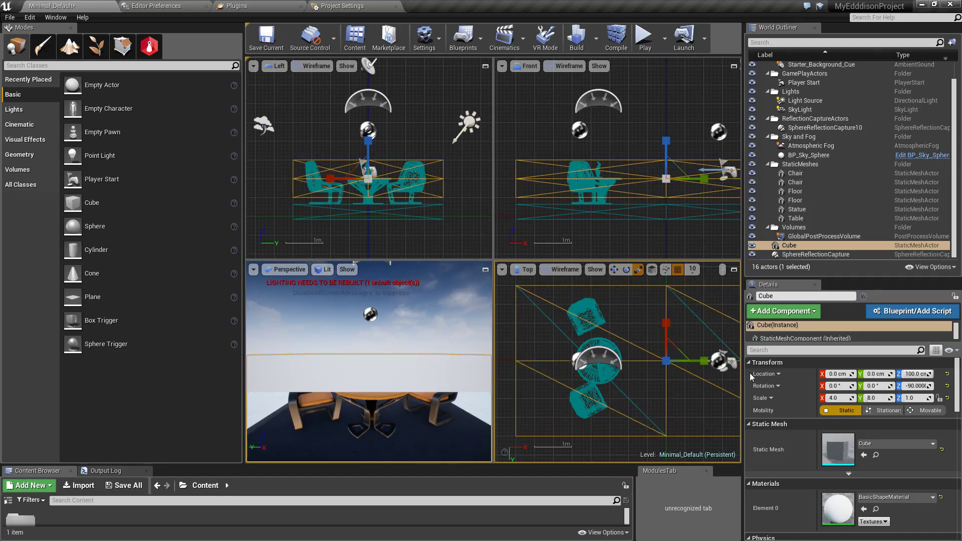
pyautogui.press('w')
pyautogui.moveTo(369, 137); pyautogui.dragTo(368, 75)
pyautogui.press('r')
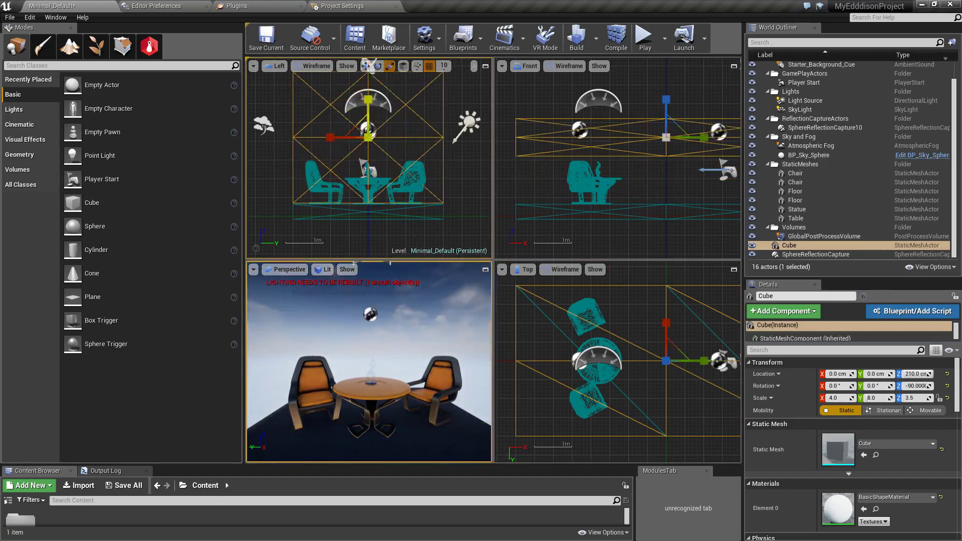
# Frame the cube and make the upper-left viewport a maximized Top view
pyautogui.press('f')
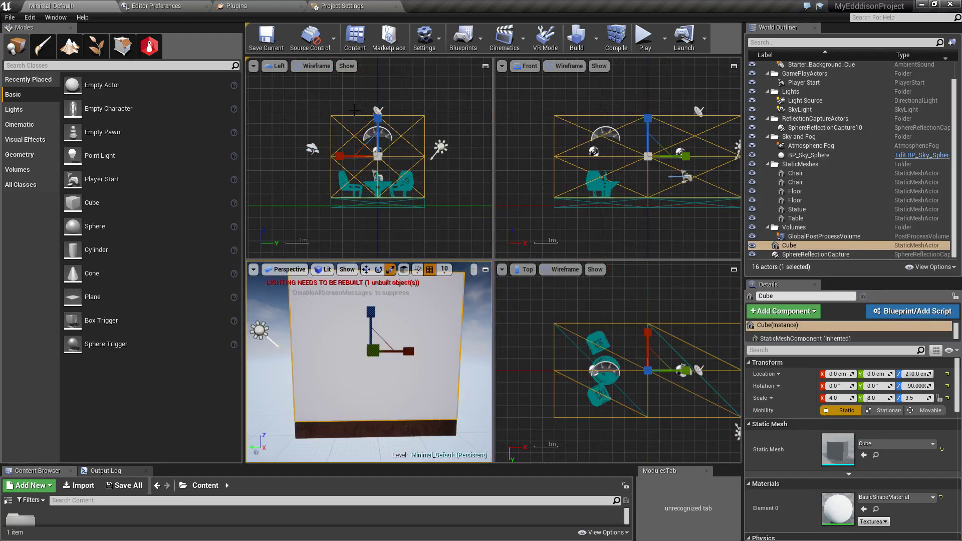
pyautogui.click(310, 67)
pyautogui.click(281, 67)
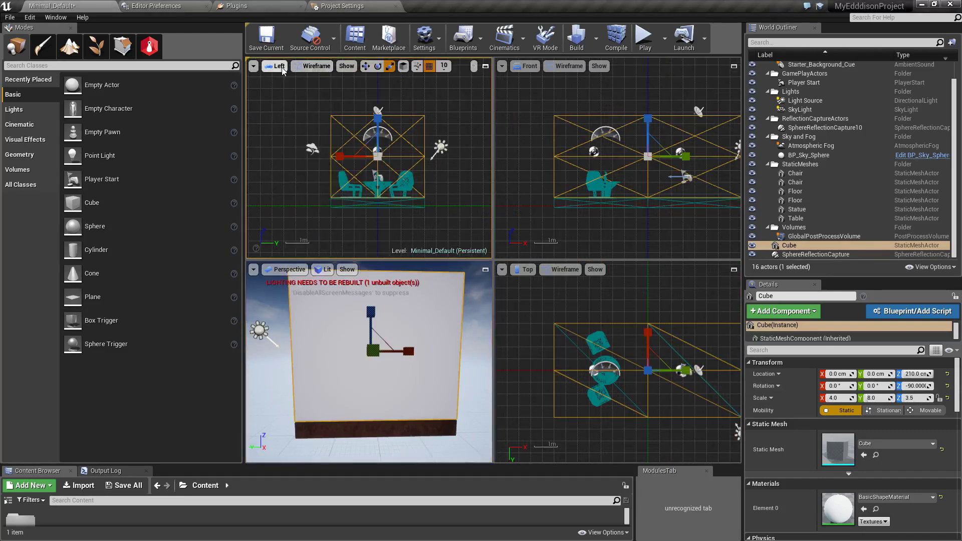
pyautogui.click(282, 67)
pyautogui.click(289, 101)
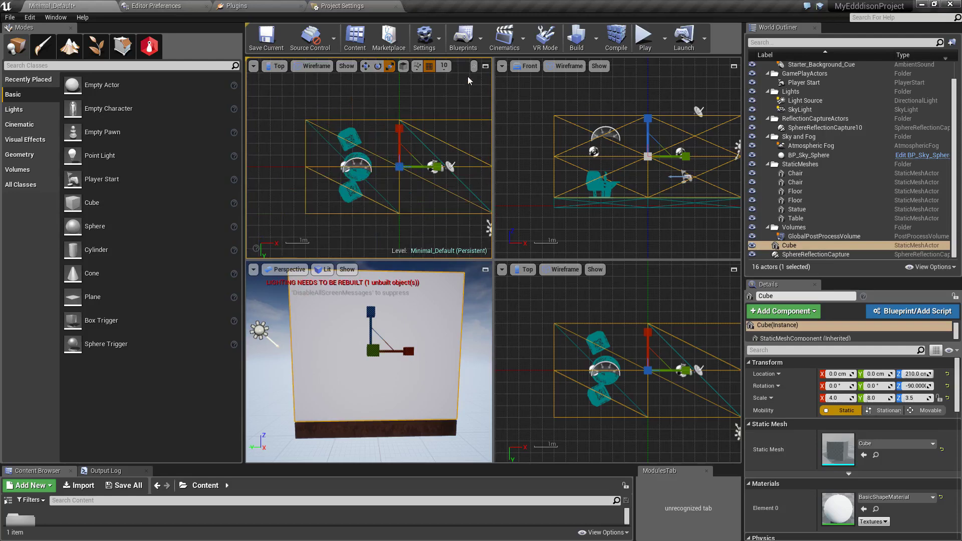
pyautogui.click(484, 67)
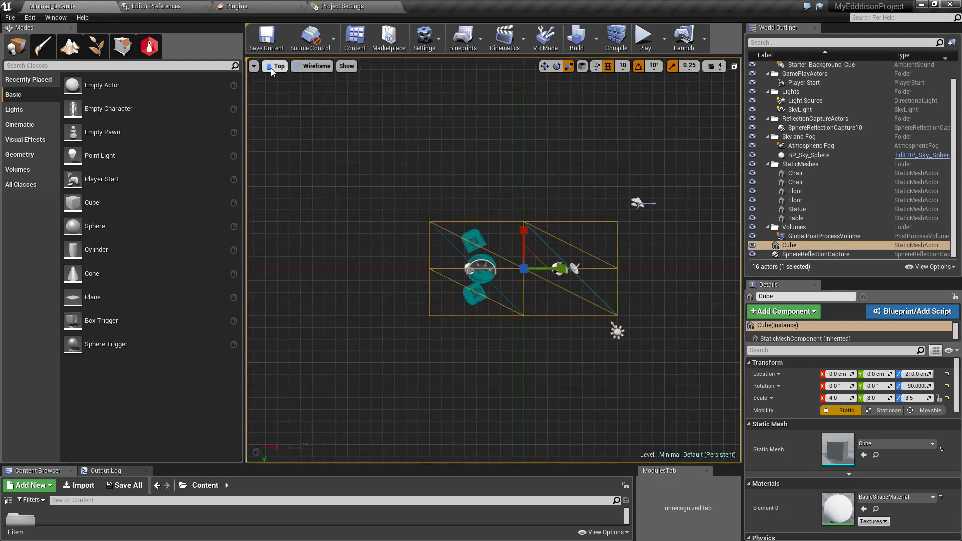
# Enable region capture in High Resolution Screenshot and mark a region around the whole scene
pyautogui.click(254, 70)
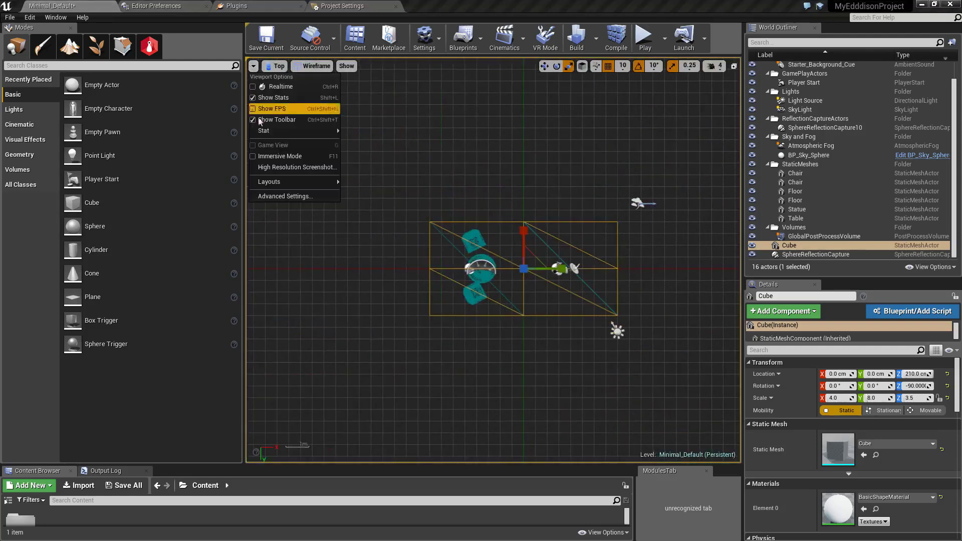
pyautogui.click(283, 167)
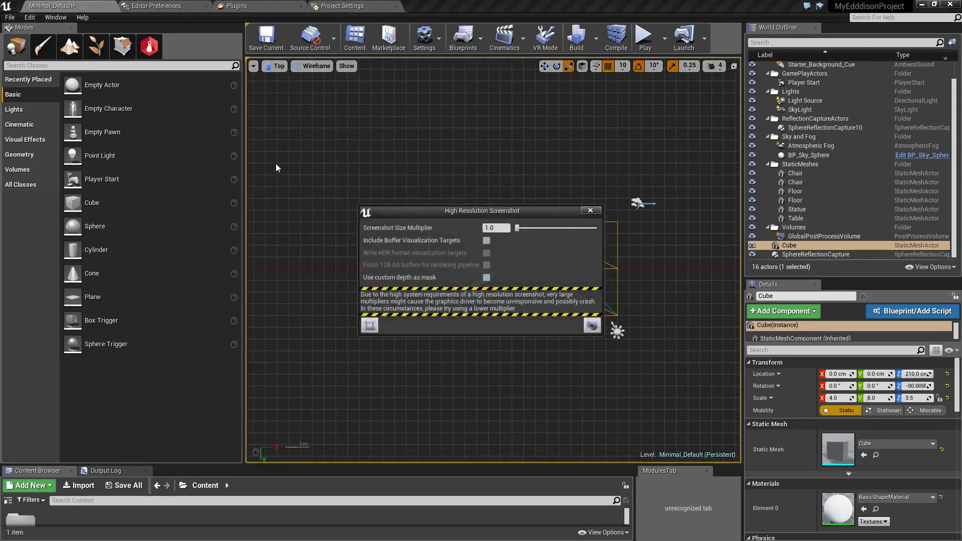
pyautogui.click(369, 325)
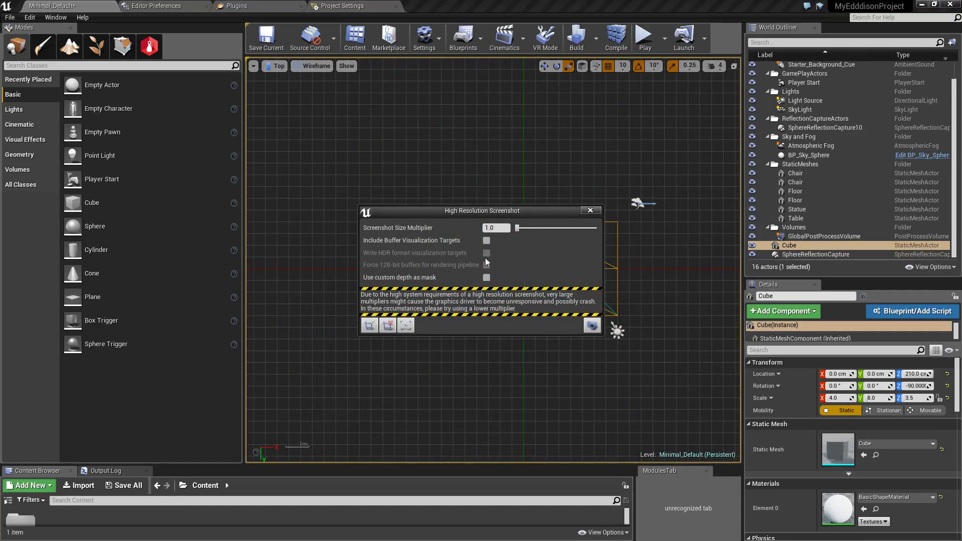
pyautogui.moveTo(479, 213); pyautogui.dragTo(784, 110)
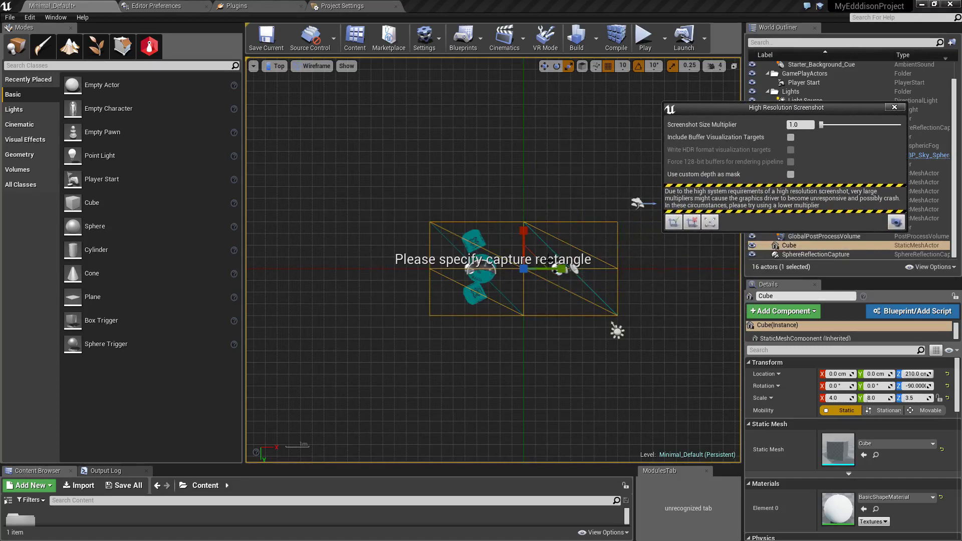
pyautogui.scroll(3, 549, 260)
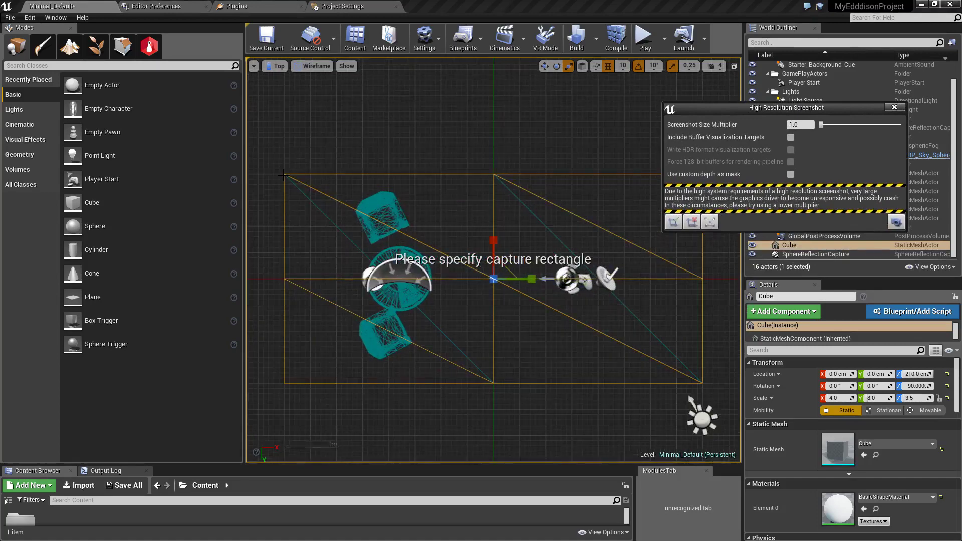
pyautogui.moveTo(283, 174); pyautogui.dragTo(701, 384)
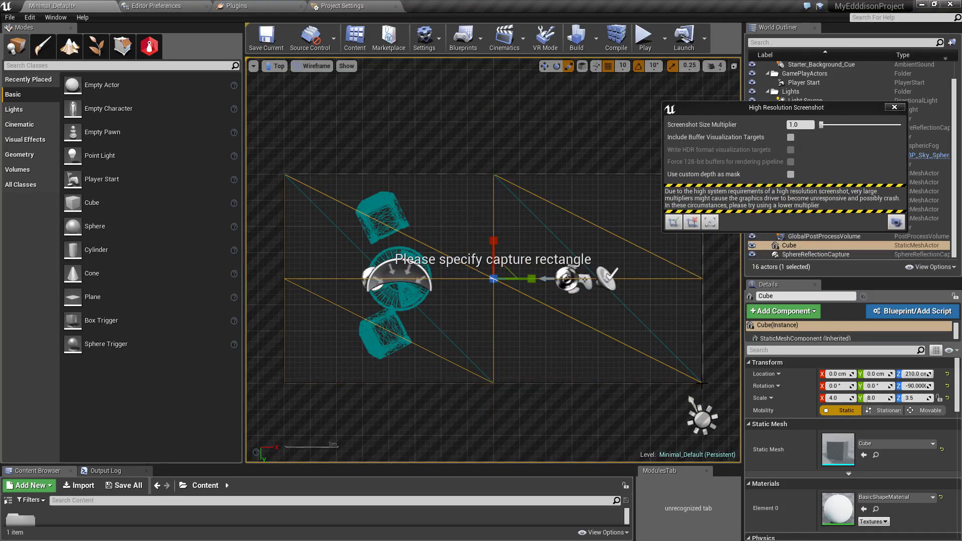
pyautogui.click(674, 222)
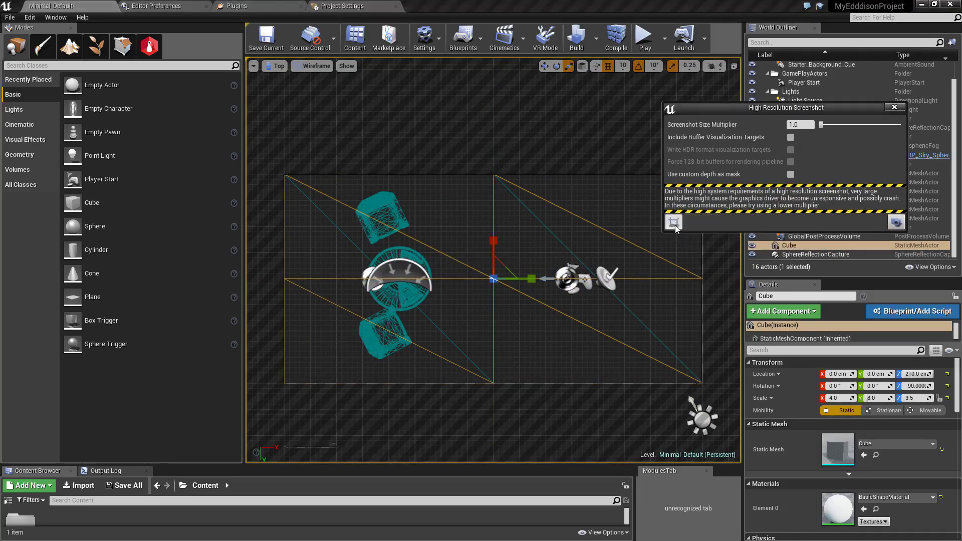
# Switch the Top viewport to Lit rendering
pyautogui.moveTo(710, 113); pyautogui.dragTo(753, 70)
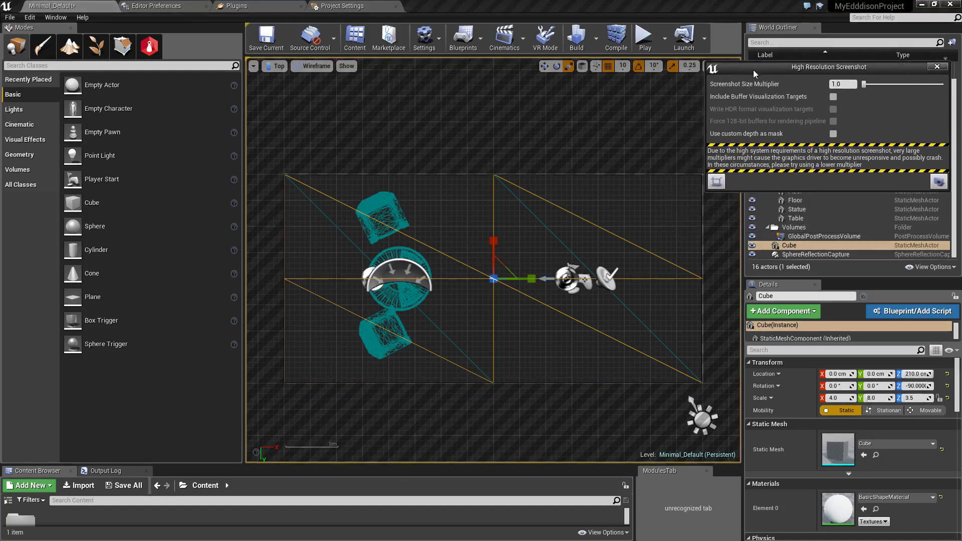
pyautogui.click(312, 66)
pyautogui.click(312, 83)
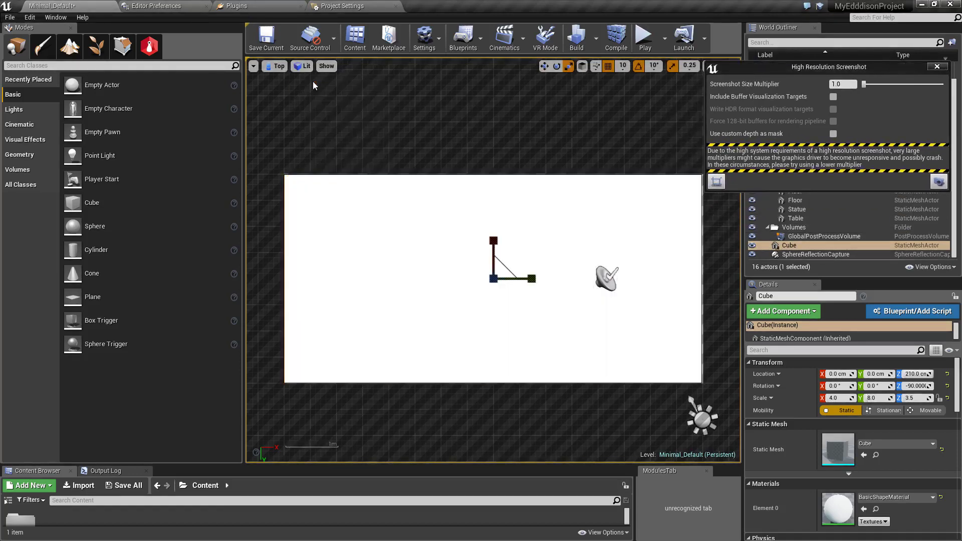
# Give the Cube NoCollision, hide it, and save the high-resolution screenshot
pyautogui.scroll(-10, 838, 392)
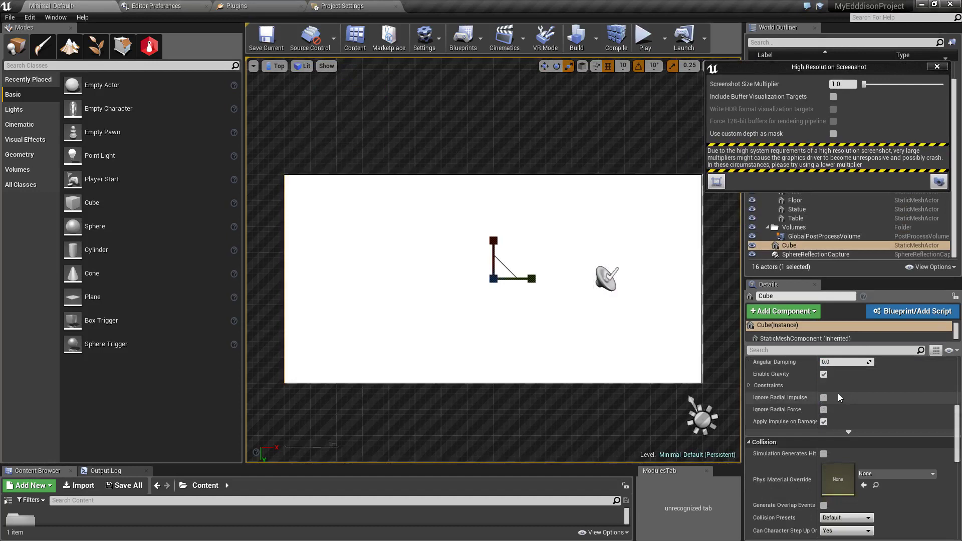
pyautogui.scroll(-5, 837, 392)
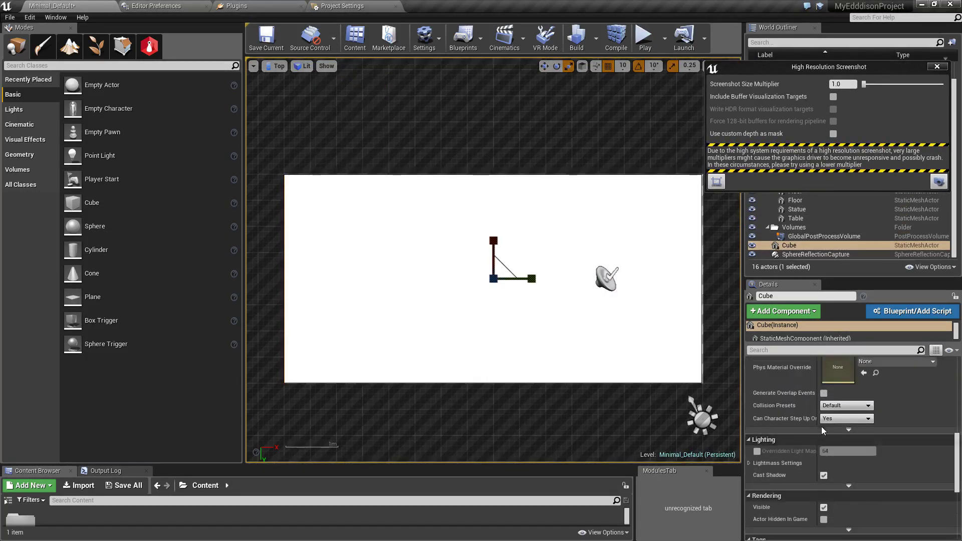
pyautogui.click(842, 406)
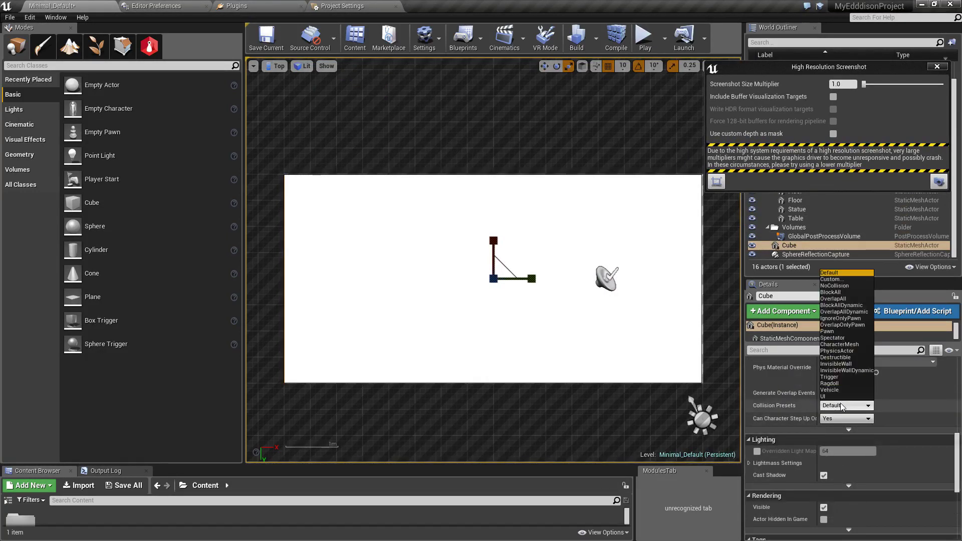
pyautogui.click(850, 286)
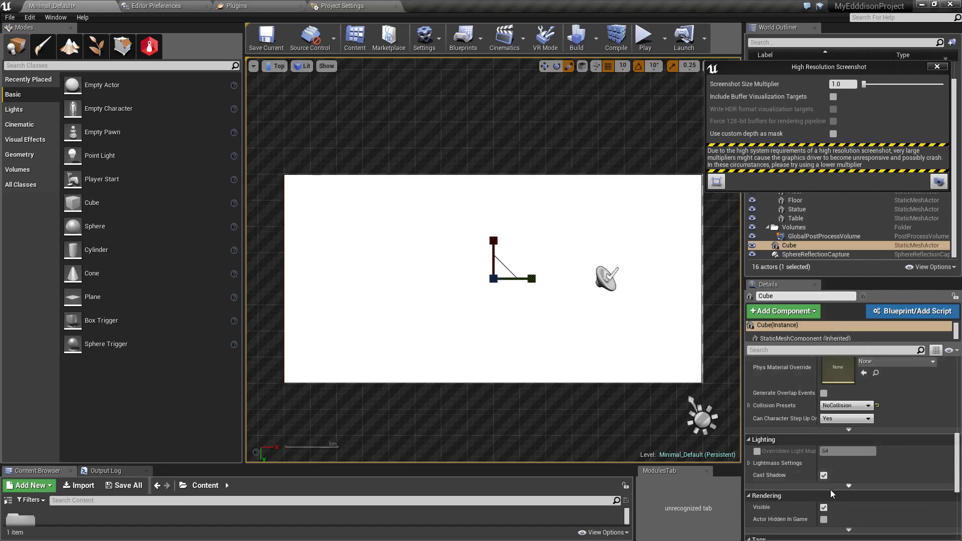
pyautogui.click(824, 475)
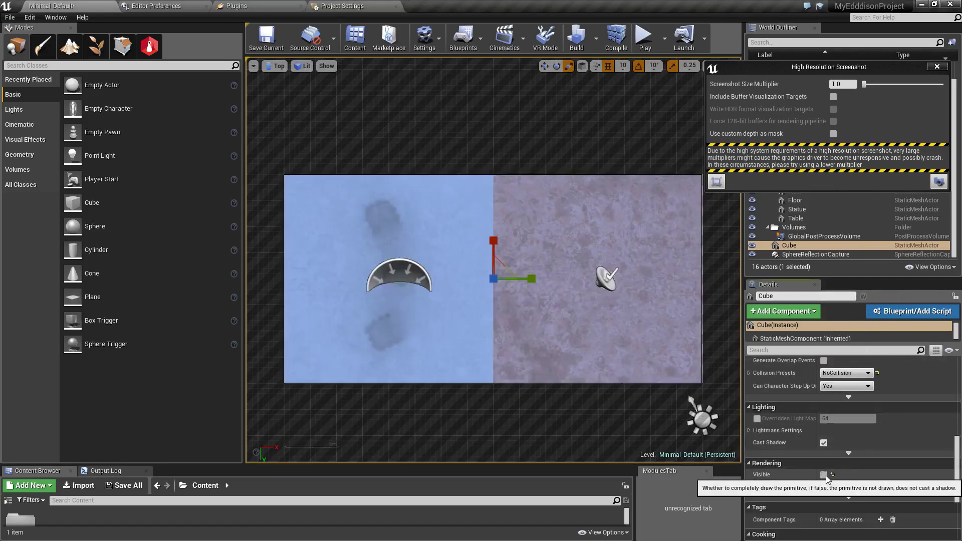
pyautogui.click(940, 182)
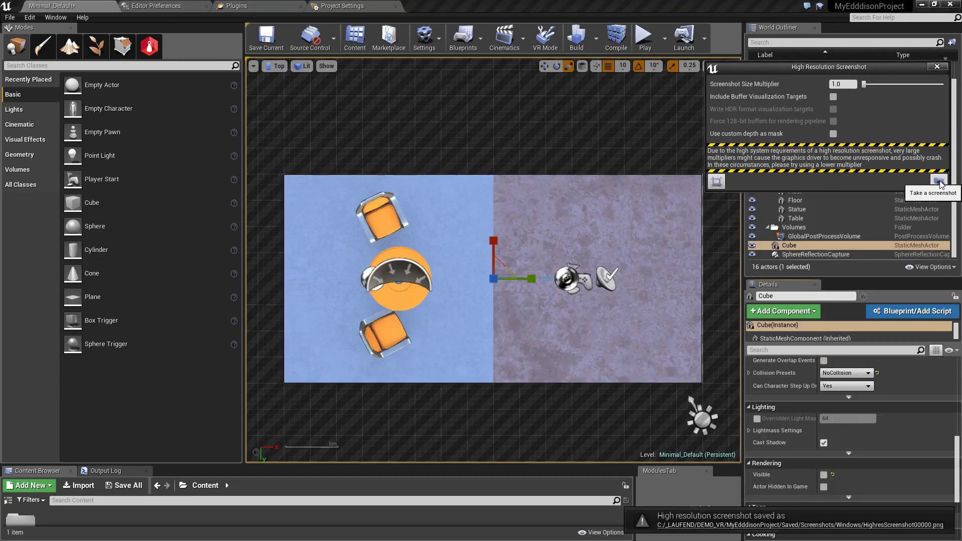
pyautogui.click(937, 67)
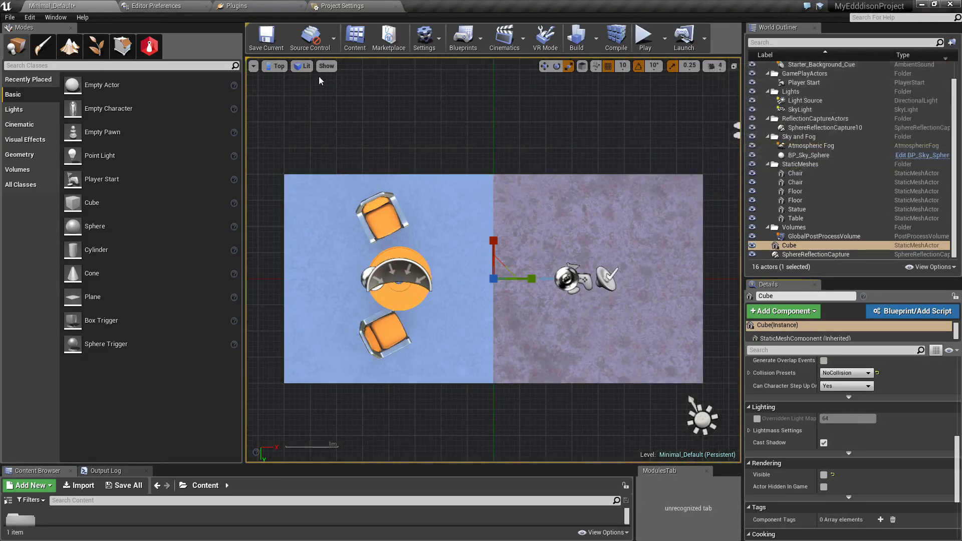
# Switch to Perspective view, rename Cube to edddison_boundingbox1, and add it under Edddison Bounding boxes
pyautogui.click(270, 72)
pyautogui.click(279, 76)
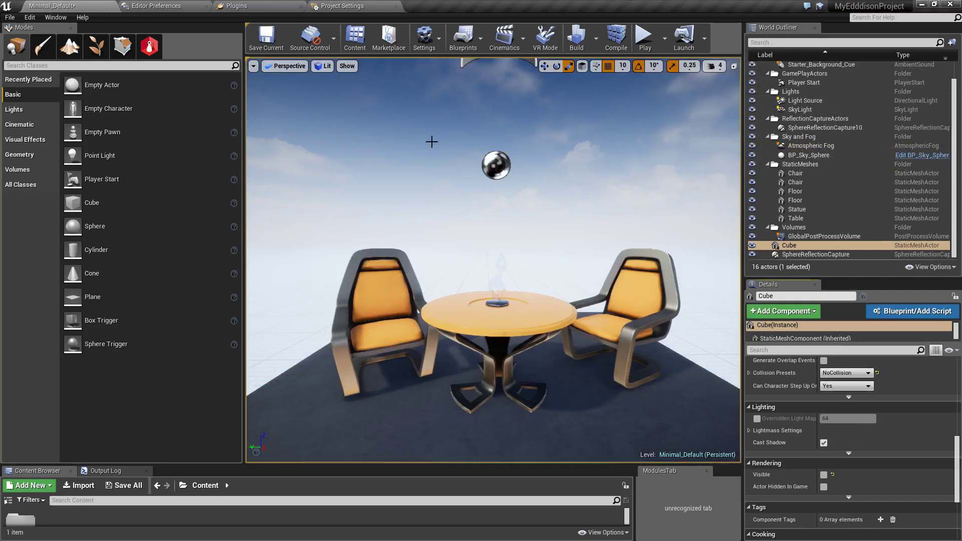
pyautogui.rightClick(793, 245)
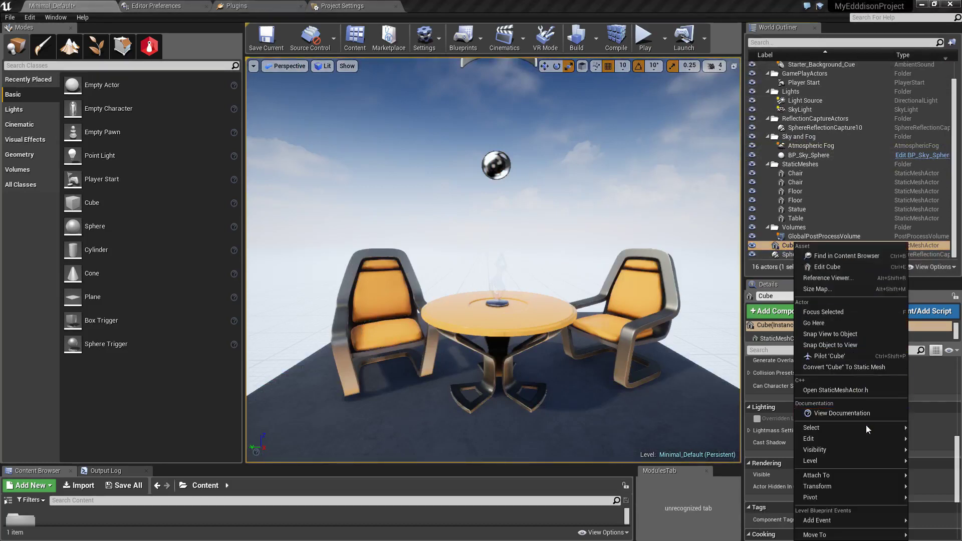
pyautogui.moveTo(868, 437)
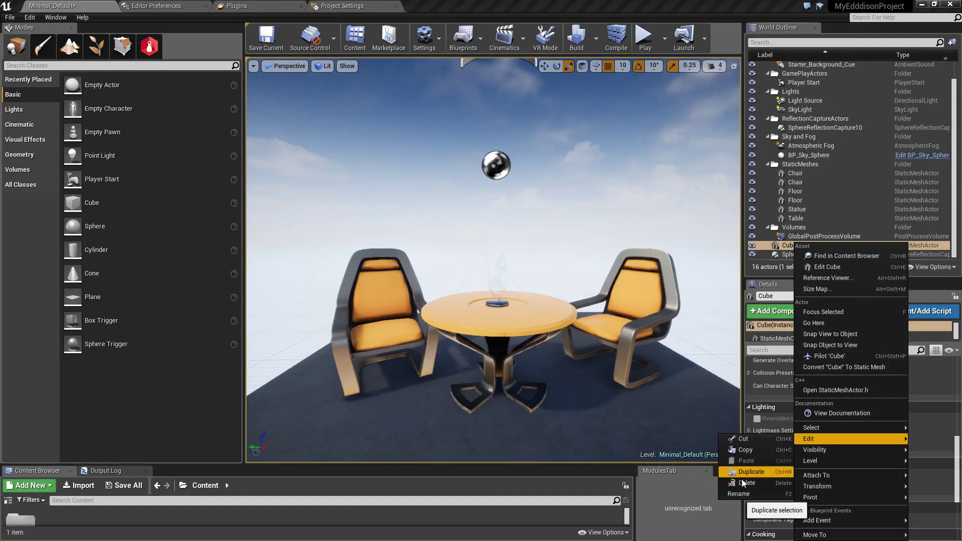
pyautogui.click(749, 496)
pyautogui.write('edddison_boundingbox1')
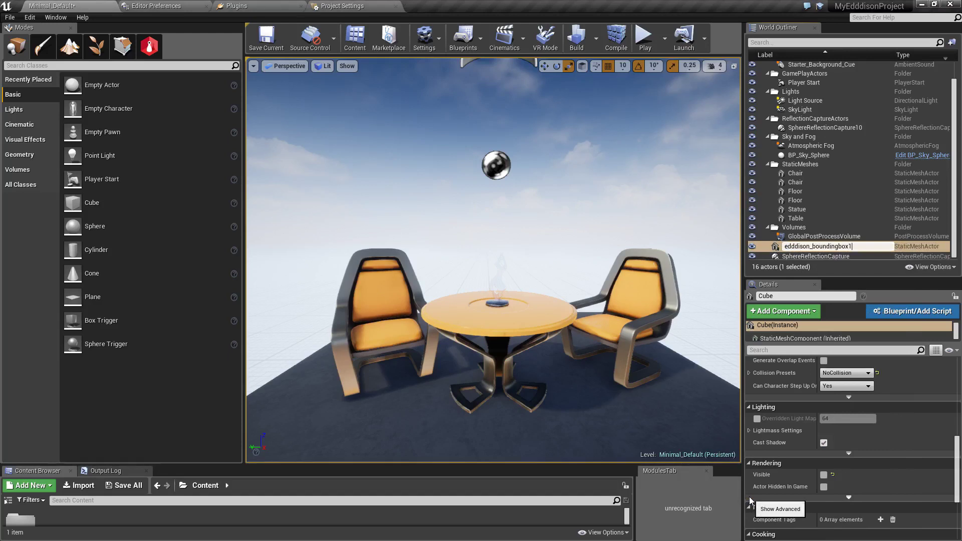
pyautogui.press('Return')
pyautogui.click(146, 48)
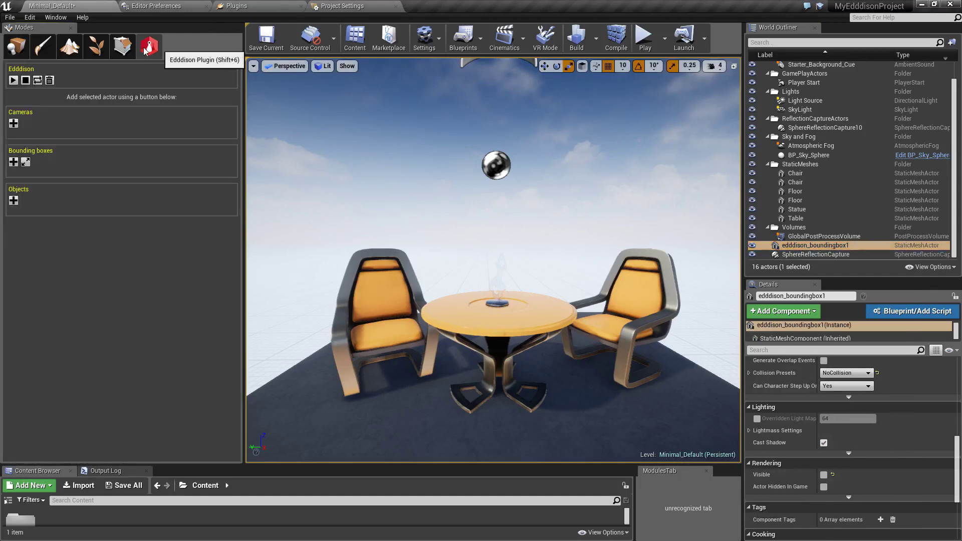
pyautogui.click(14, 162)
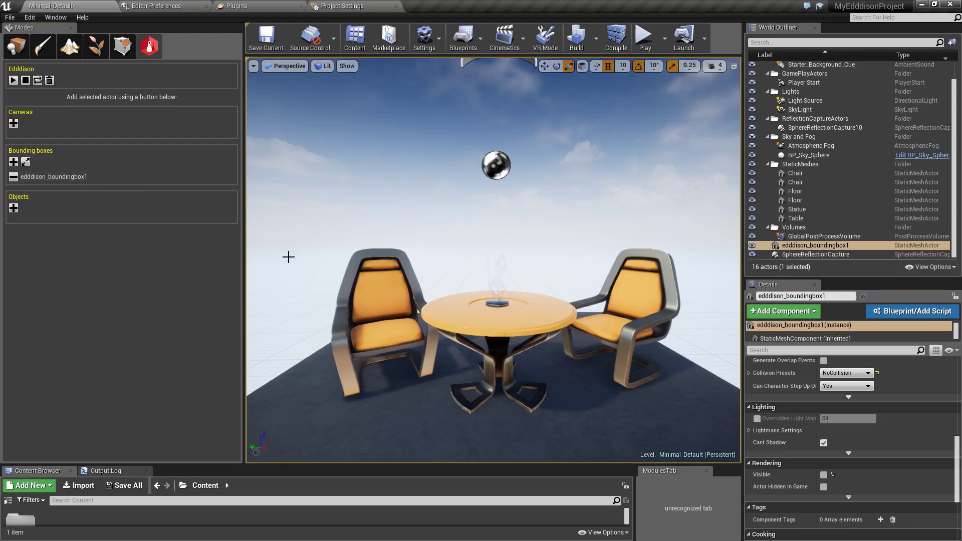
# Place a Camera Actor from All Classes into the scene above the table
pyautogui.click(17, 47)
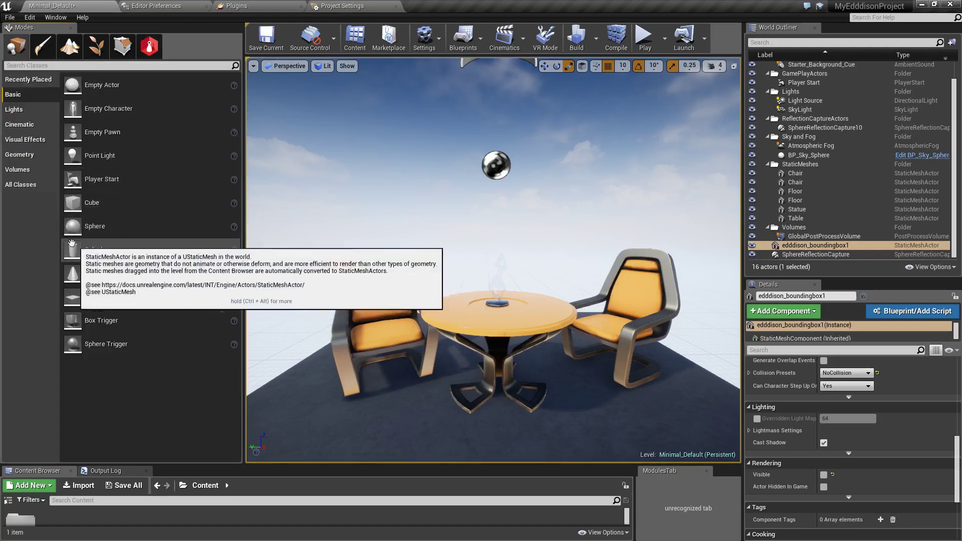
pyautogui.click(25, 185)
pyautogui.scroll(-1, 139, 295)
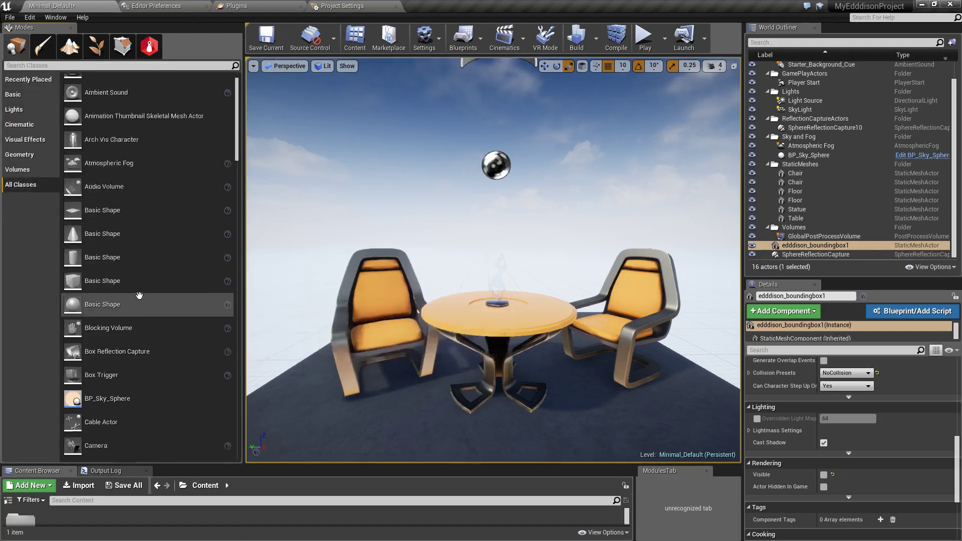
pyautogui.scroll(-3, 139, 296)
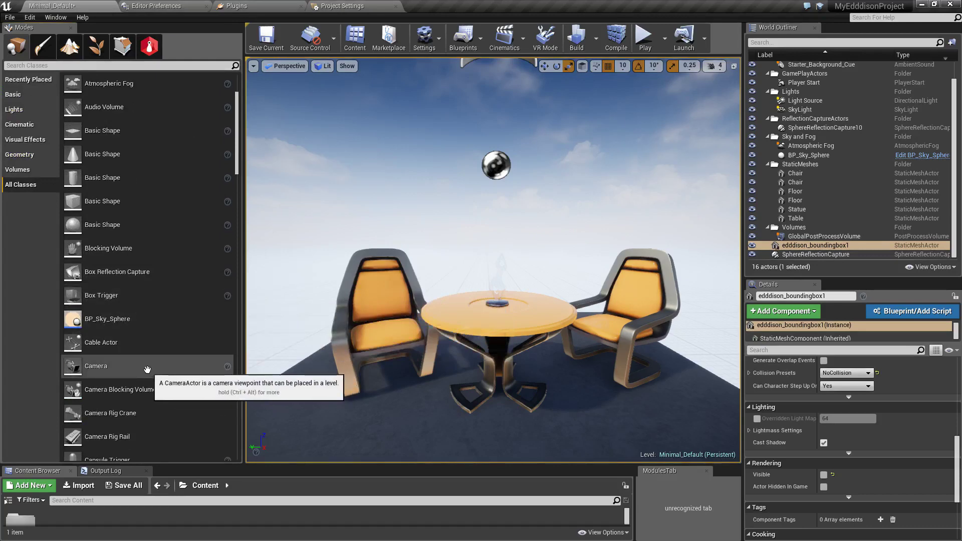
pyautogui.moveTo(147, 370); pyautogui.dragTo(452, 214)
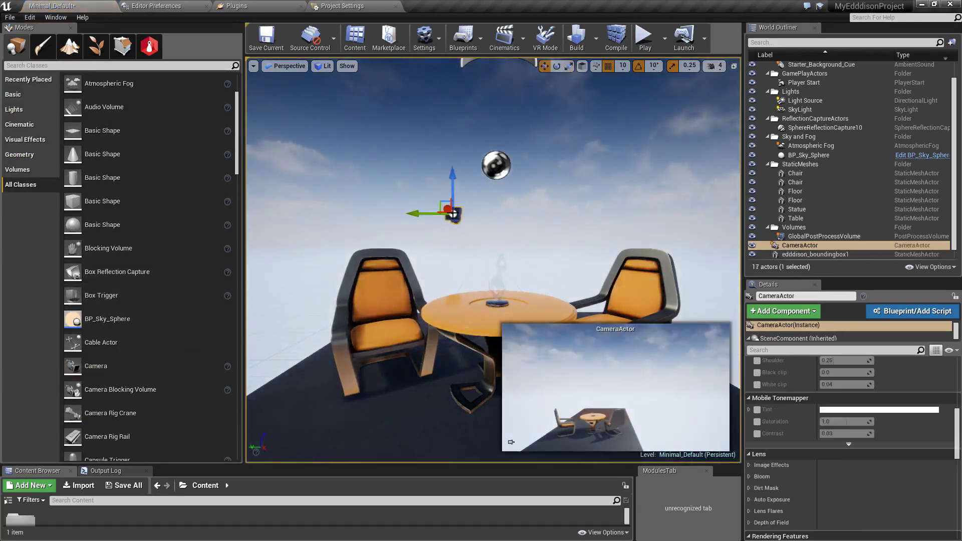
# Rename the camera actor to edddison_camera and show the Edddison plugin panel
pyautogui.rightClick(793, 245)
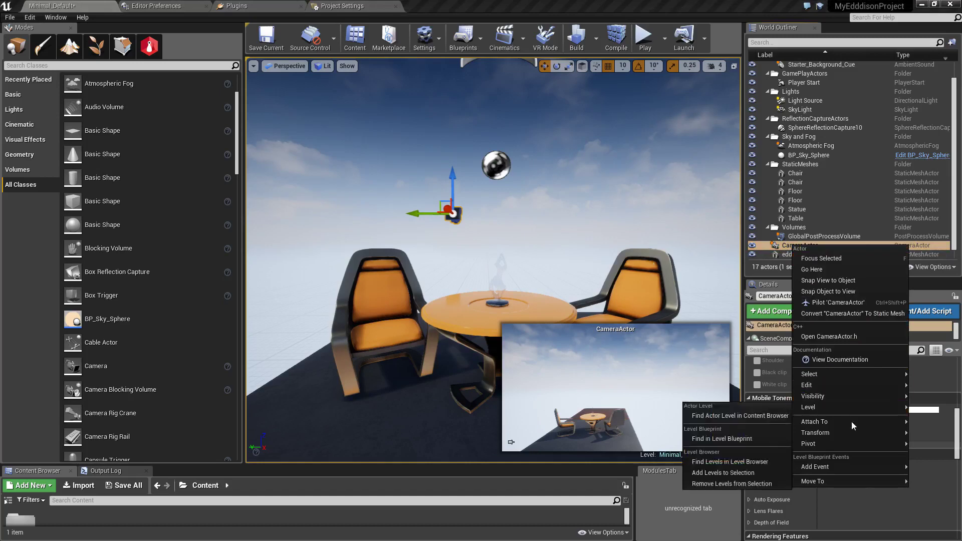
pyautogui.moveTo(856, 378)
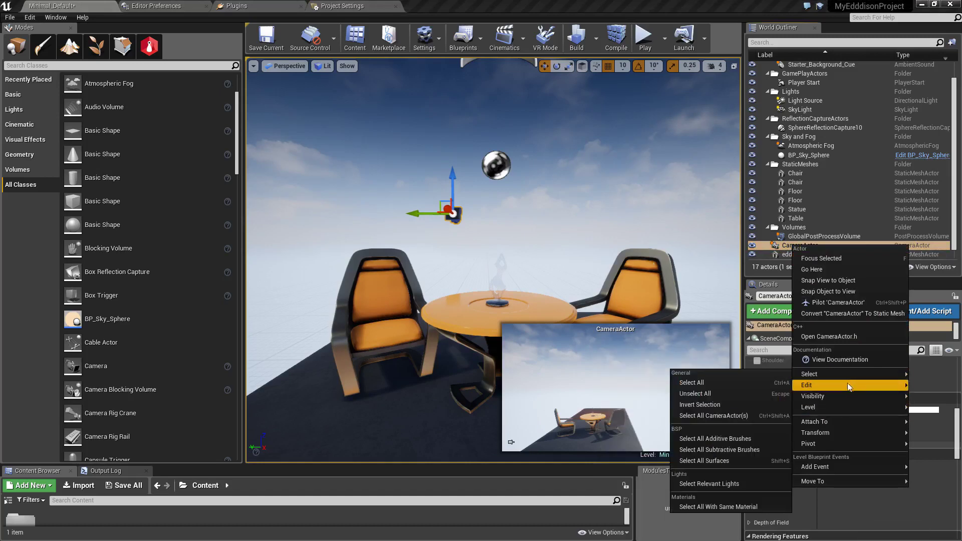
pyautogui.moveTo(821, 385)
pyautogui.click(765, 437)
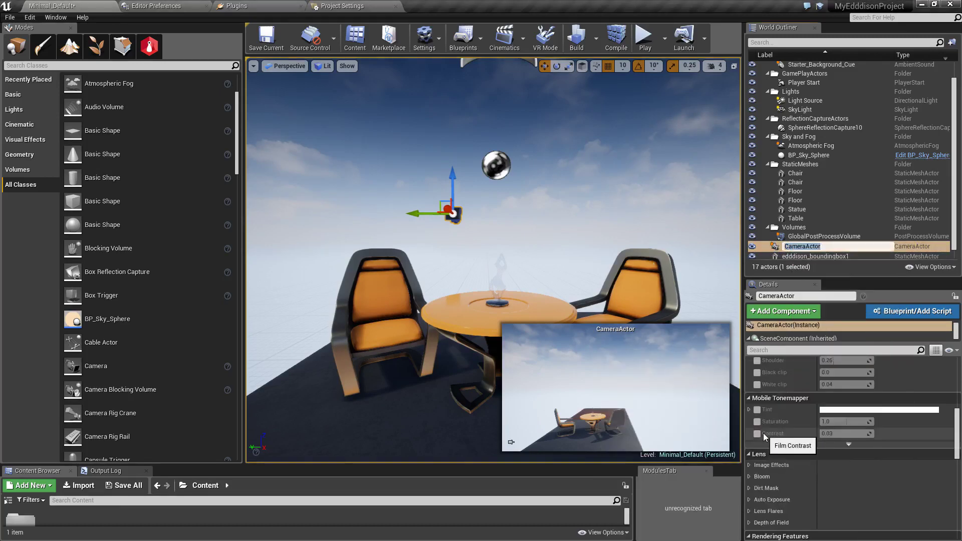
pyautogui.write('eddddison_camera')
pyautogui.press('Return')
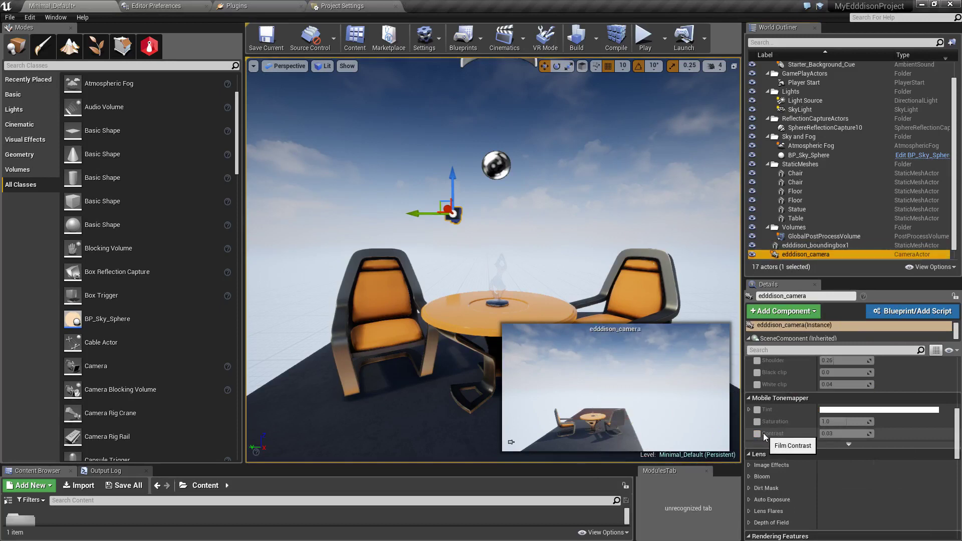
pyautogui.click(150, 46)
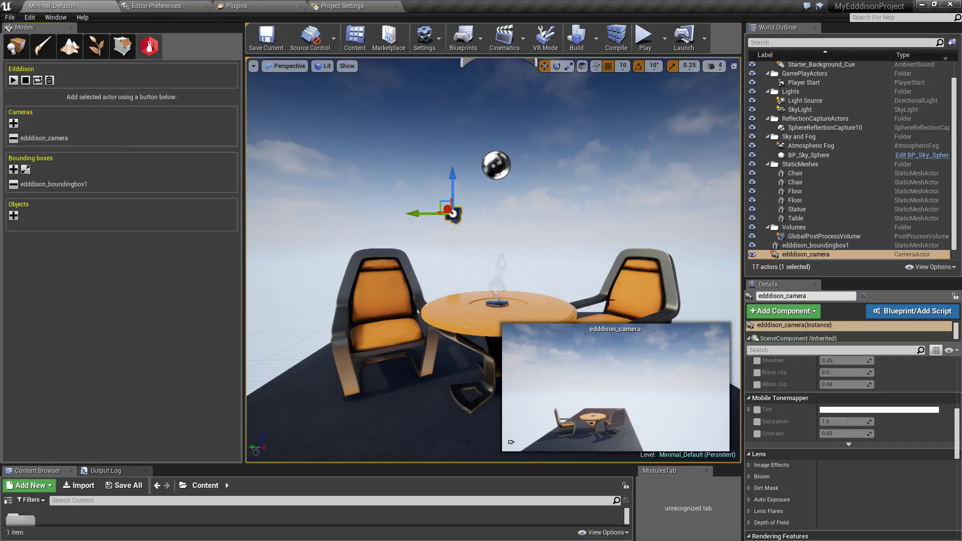
# Select the left chair, then the table, adding each under Objects in the Edddison panel
pyautogui.click(465, 323)
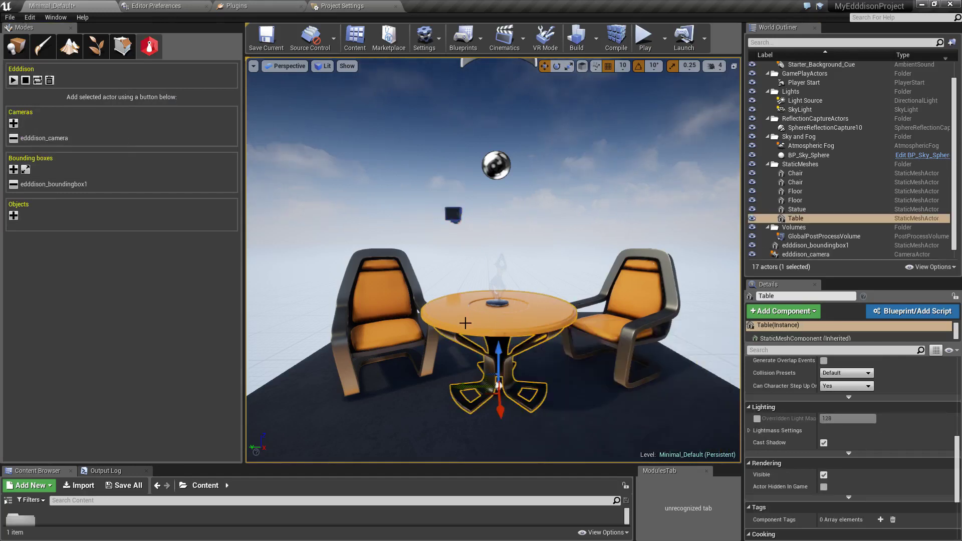
pyautogui.click(387, 327)
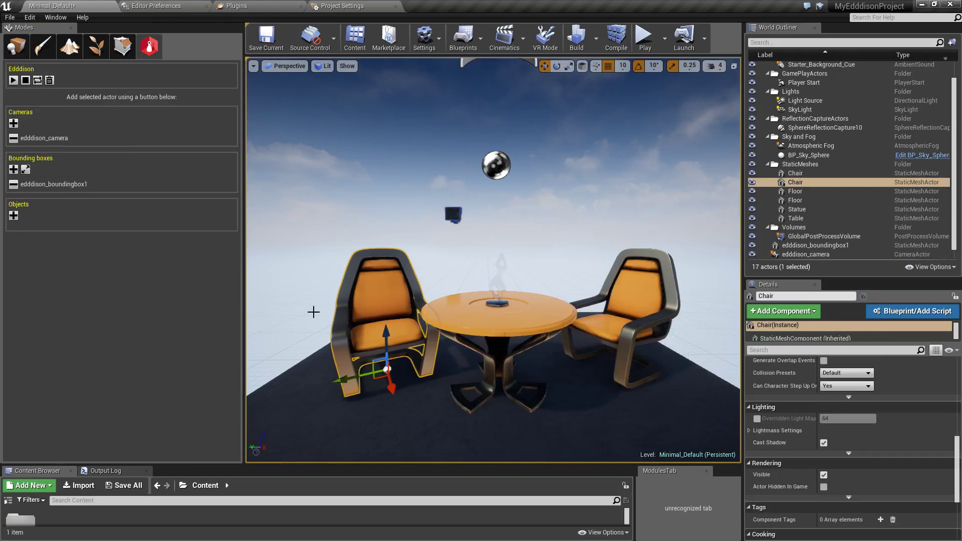
pyautogui.click(13, 215)
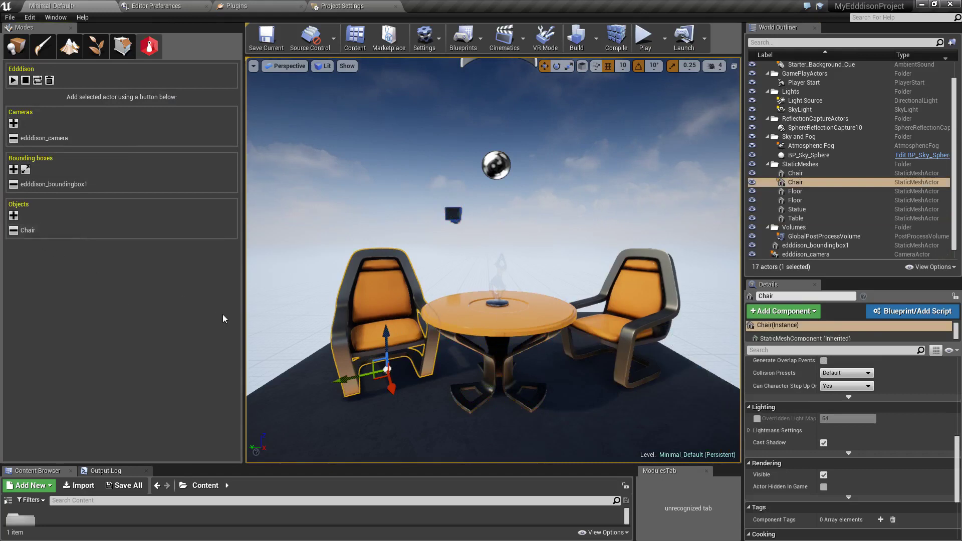
pyautogui.click(485, 326)
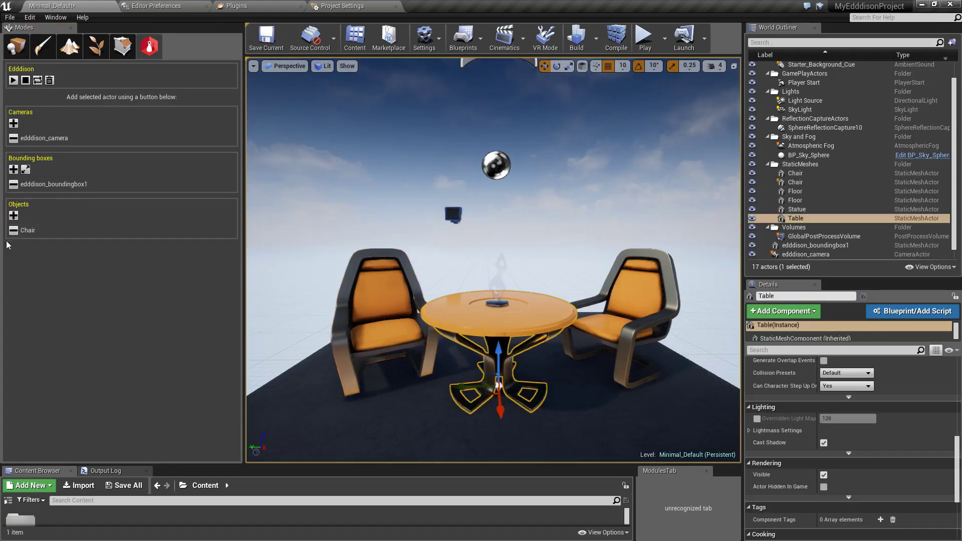
pyautogui.click(13, 215)
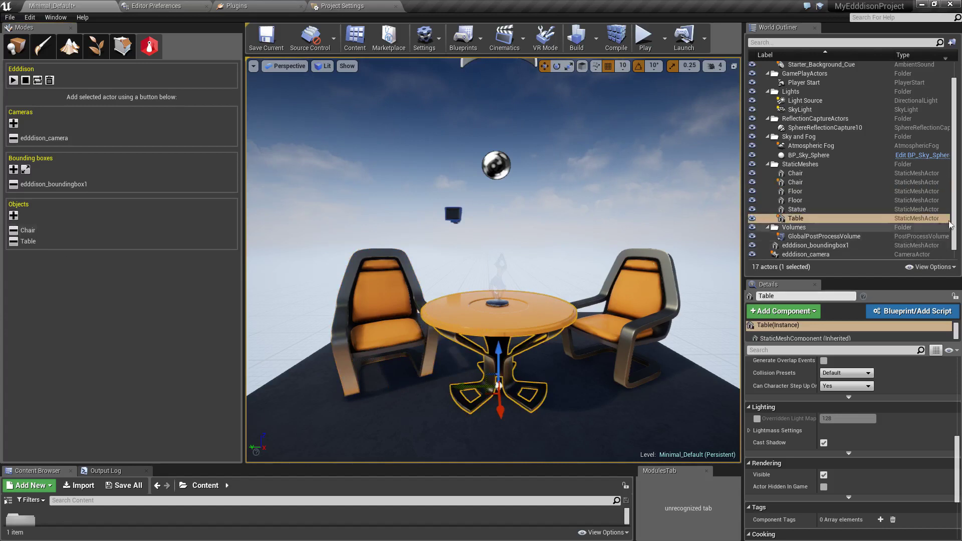
# Launch edddison and create a project with the default name 'New Unreal Engine project'
pyautogui.click(13, 80)
pyautogui.click(159, 101)
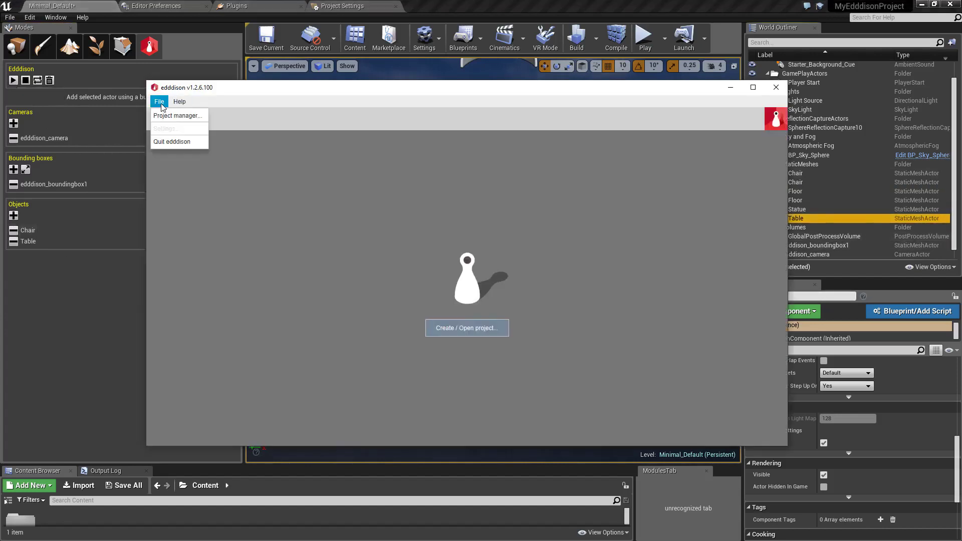
pyautogui.click(170, 115)
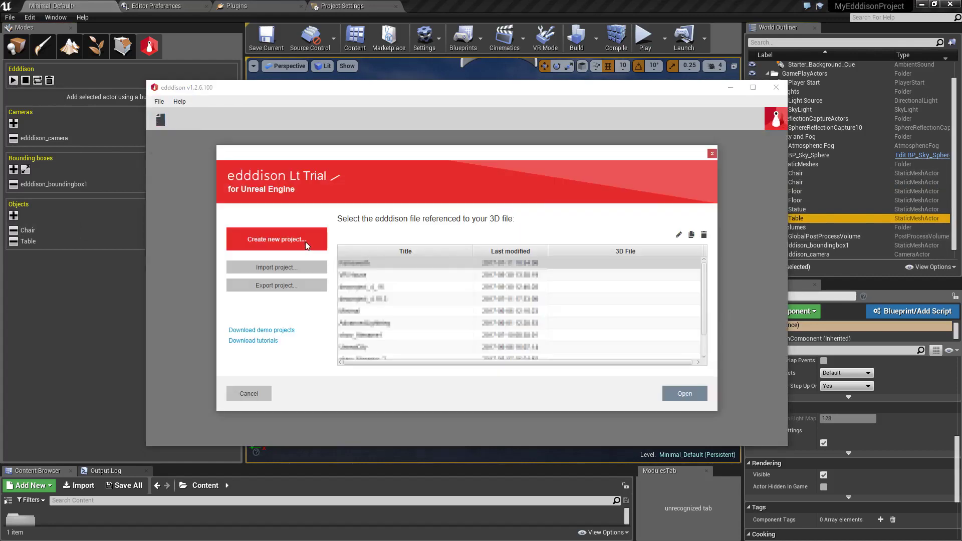
pyautogui.click(308, 243)
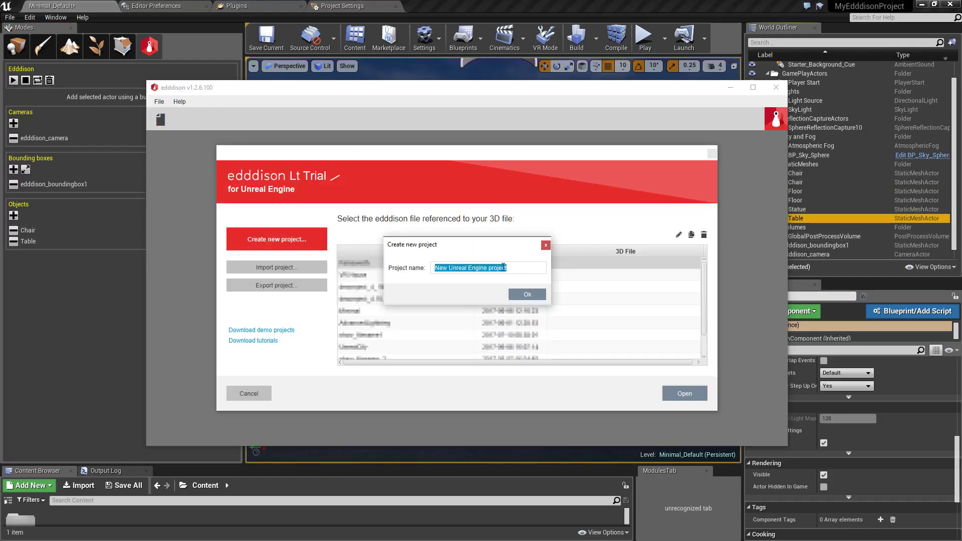
pyautogui.click(527, 293)
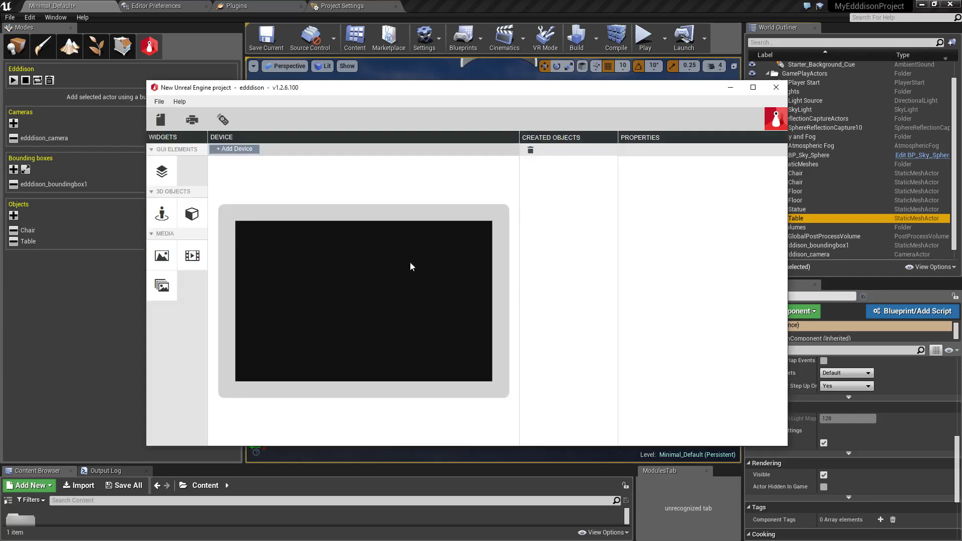
# Create a floor plan linked to edddison_boundingbox1 using HighresScreenshot00000.png as its image
pyautogui.click(168, 179)
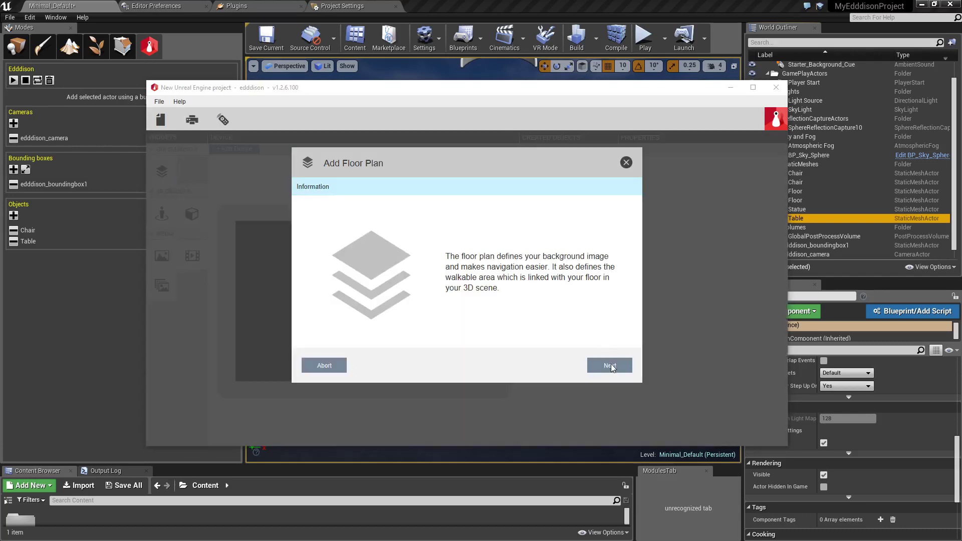
pyautogui.click(610, 365)
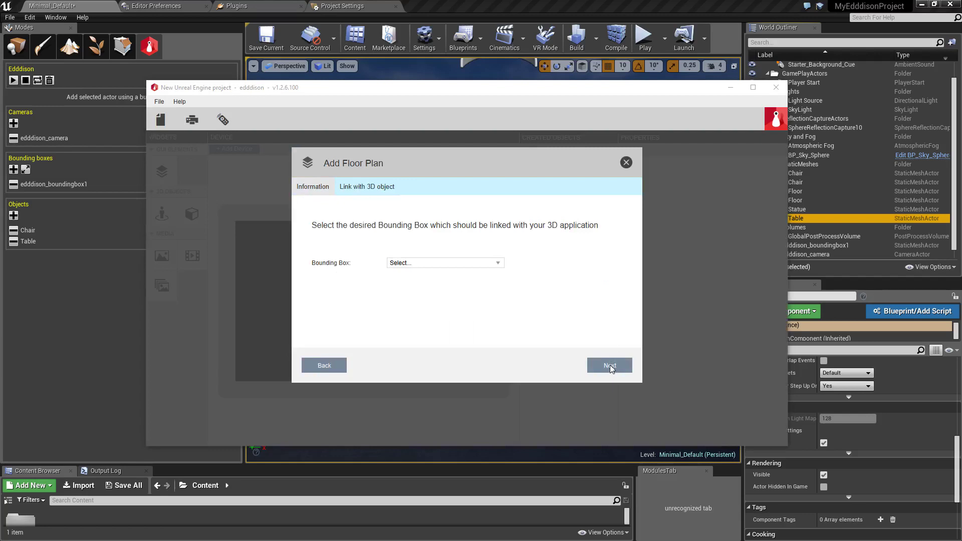
pyautogui.click(499, 265)
pyautogui.click(495, 273)
pyautogui.click(610, 365)
pyautogui.click(486, 264)
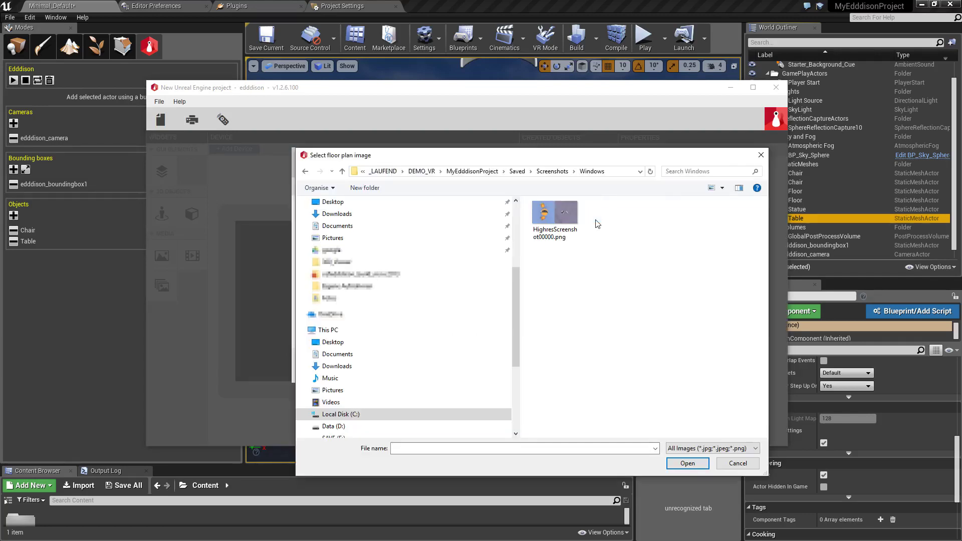
pyautogui.click(568, 218)
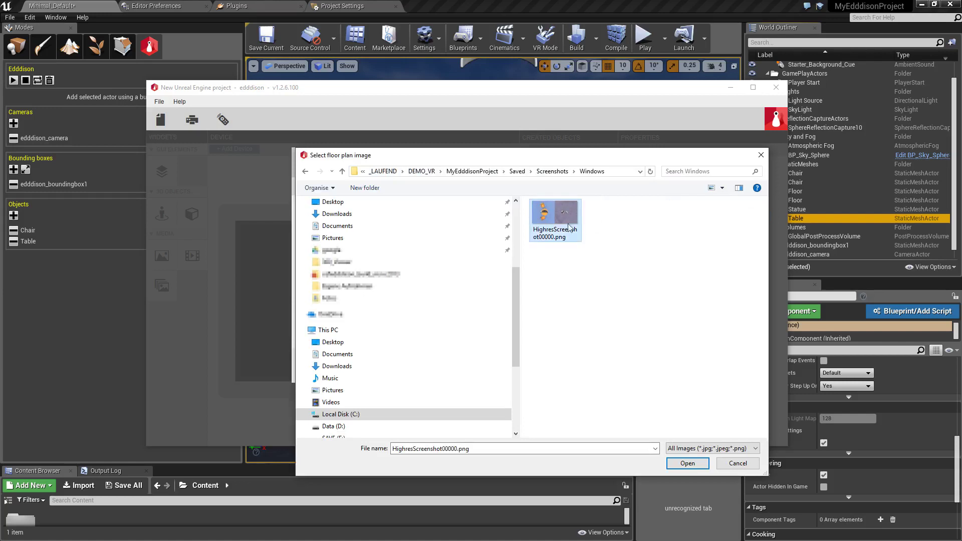
pyautogui.click(687, 464)
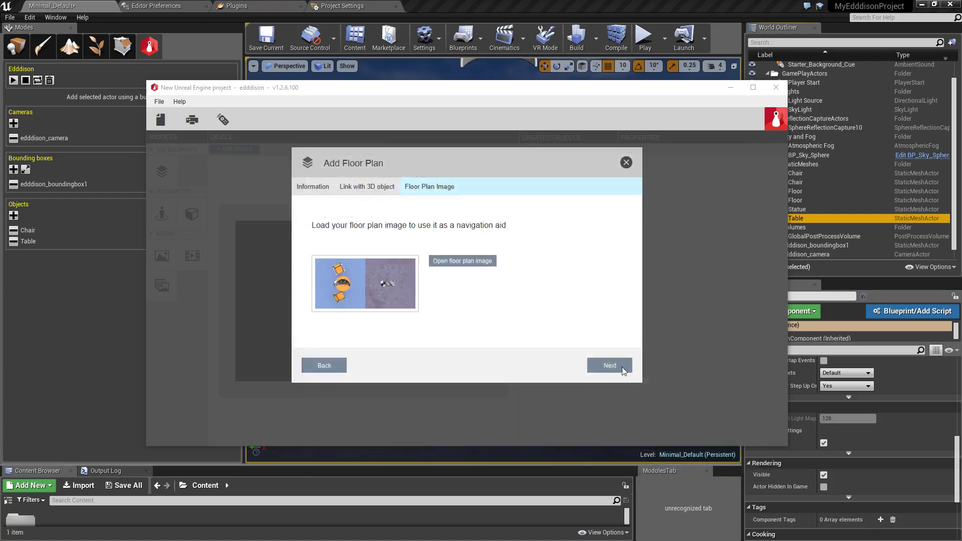
pyautogui.click(621, 366)
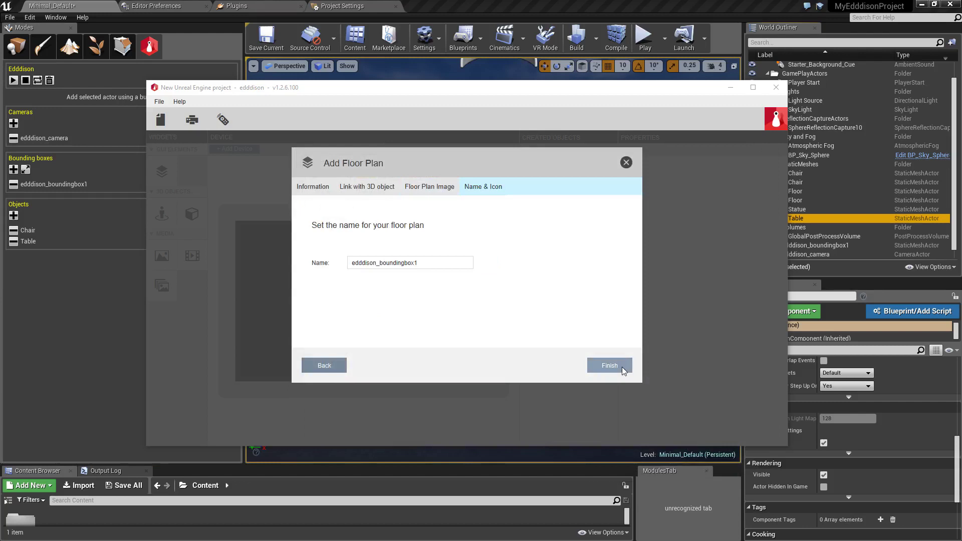
pyautogui.click(621, 368)
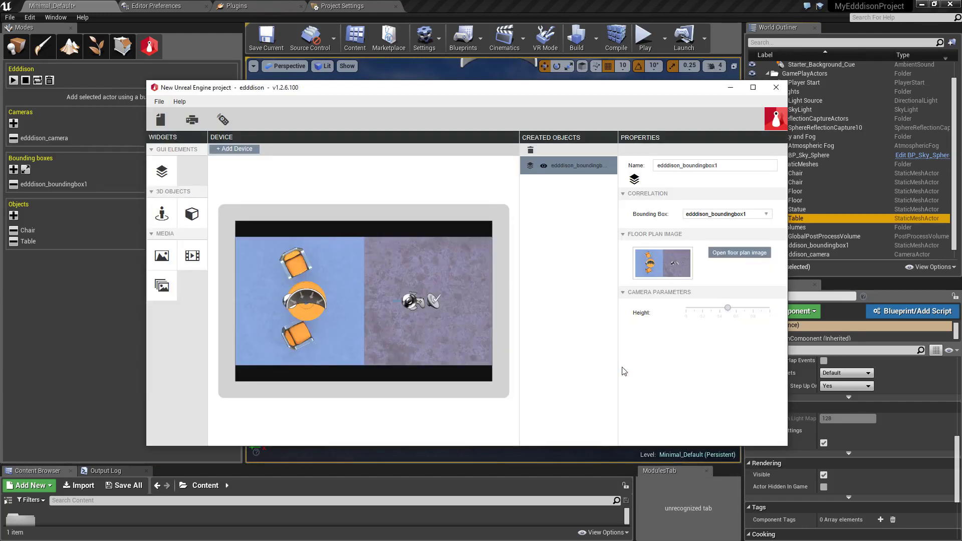
# Create a Target-type point of view named Target POV linked to edddison_camera
pyautogui.click(162, 216)
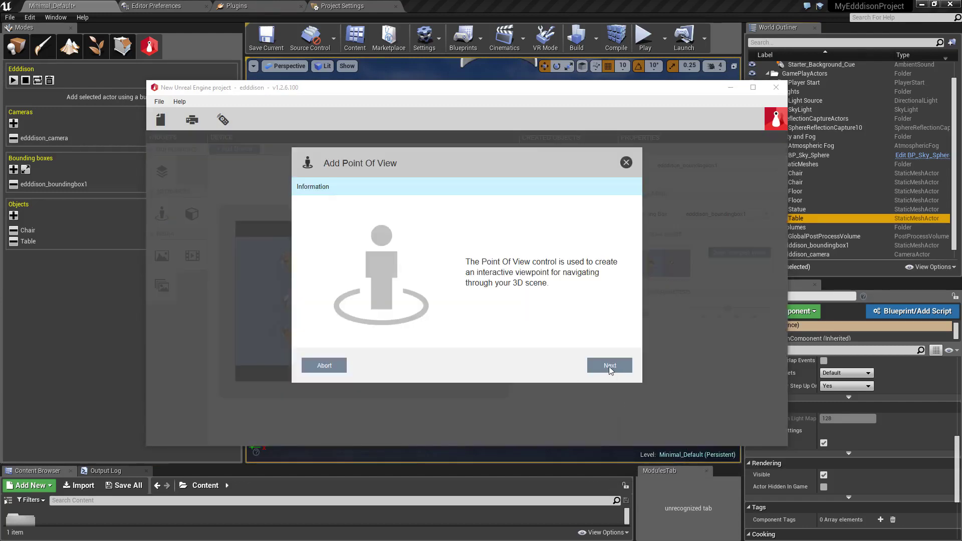
pyautogui.click(608, 366)
pyautogui.click(489, 263)
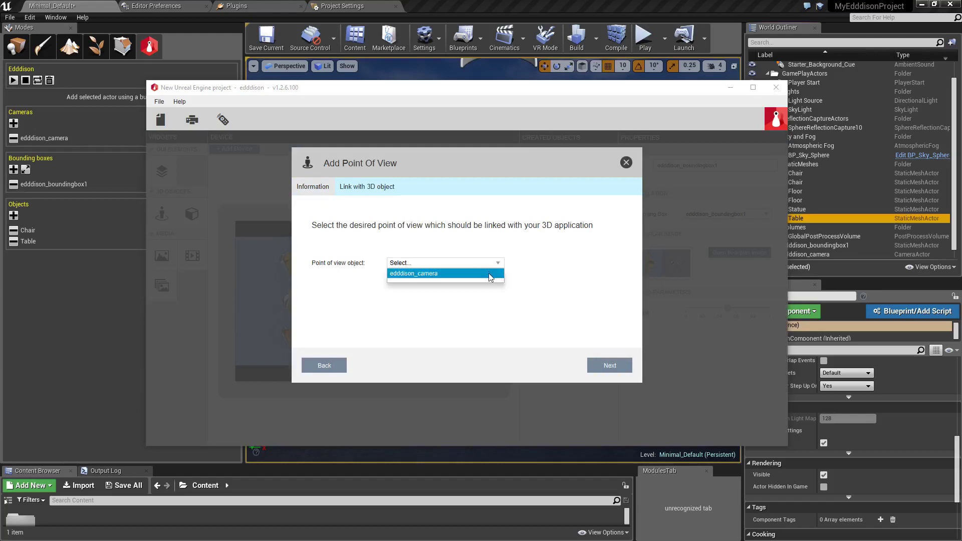
pyautogui.click(490, 274)
pyautogui.click(603, 367)
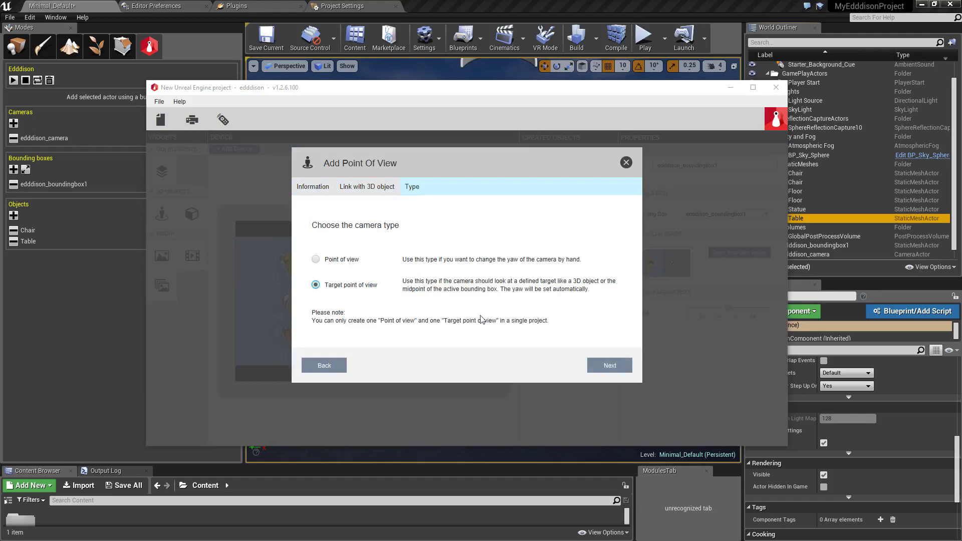
pyautogui.click(614, 365)
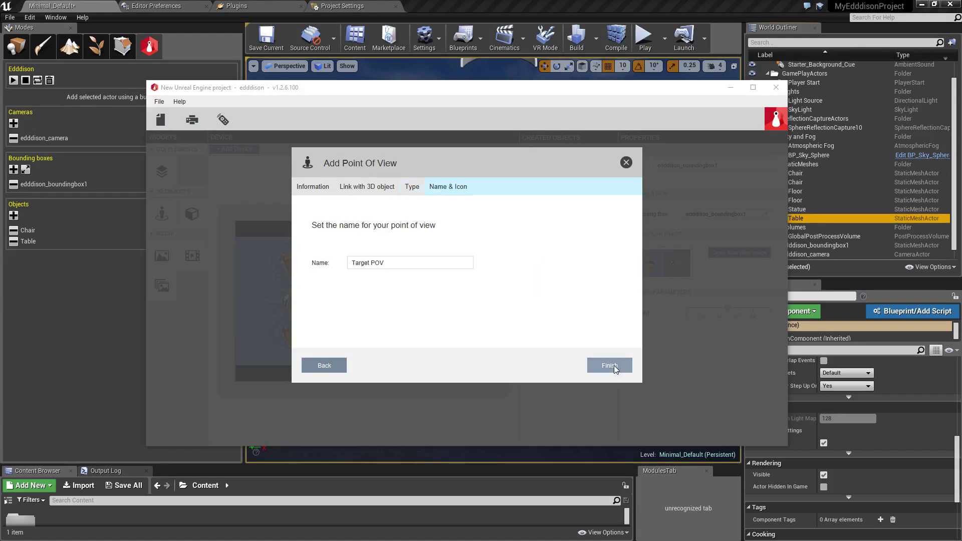
pyautogui.click(614, 365)
# Add the Chair as a 3D object with default behaviour options
pyautogui.click(197, 217)
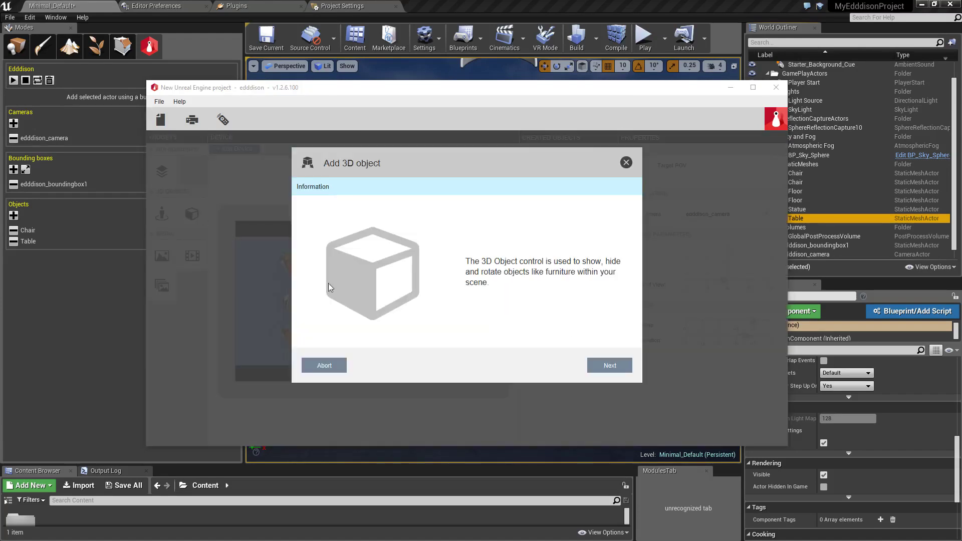
pyautogui.click(595, 367)
pyautogui.click(431, 264)
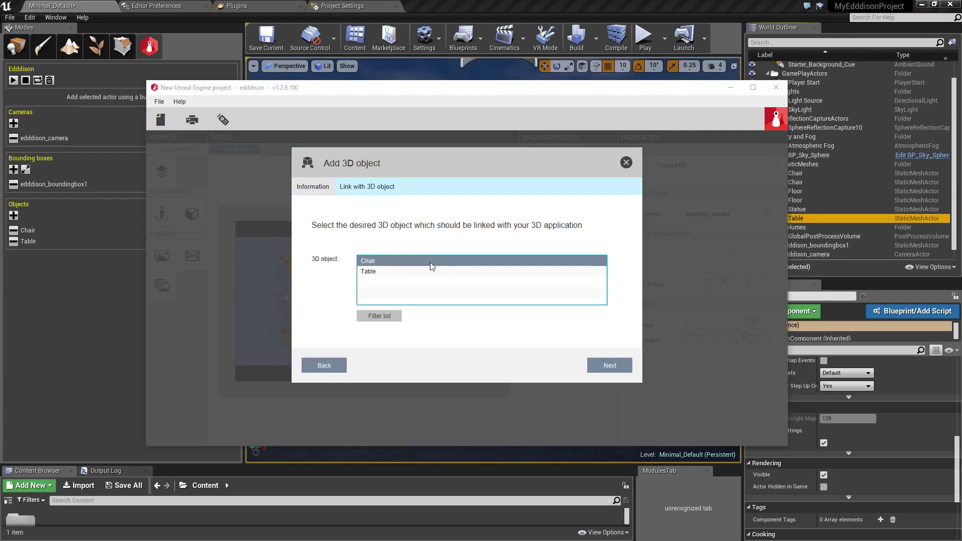
pyautogui.click(614, 366)
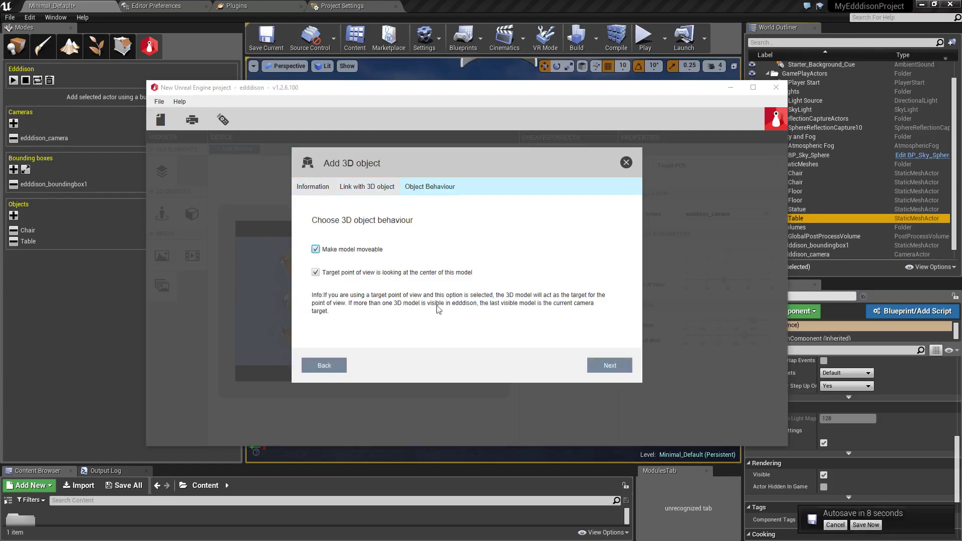
pyautogui.click(621, 366)
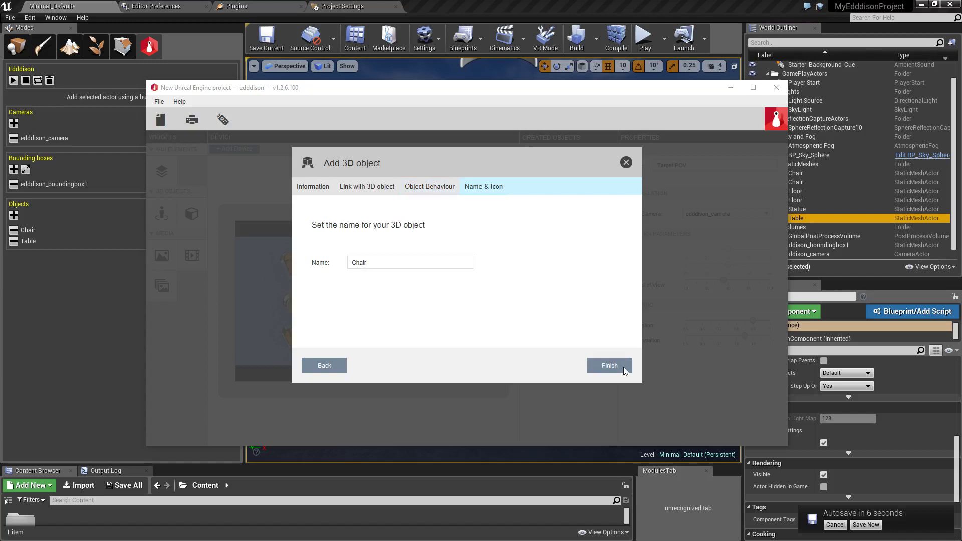
pyautogui.click(610, 365)
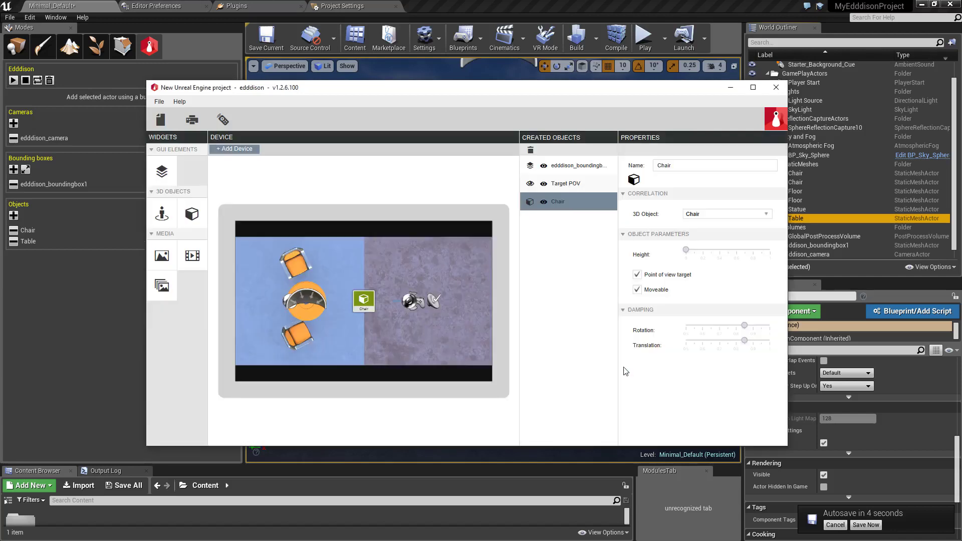
# Add the Table as a 3D object named Table with default behaviour options
pyautogui.click(193, 215)
pyautogui.click(591, 366)
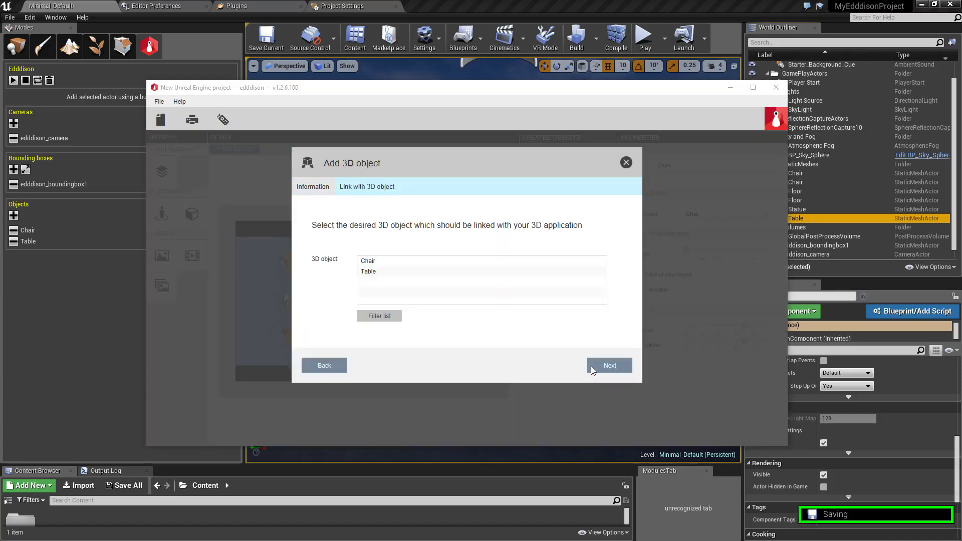
pyautogui.click(440, 275)
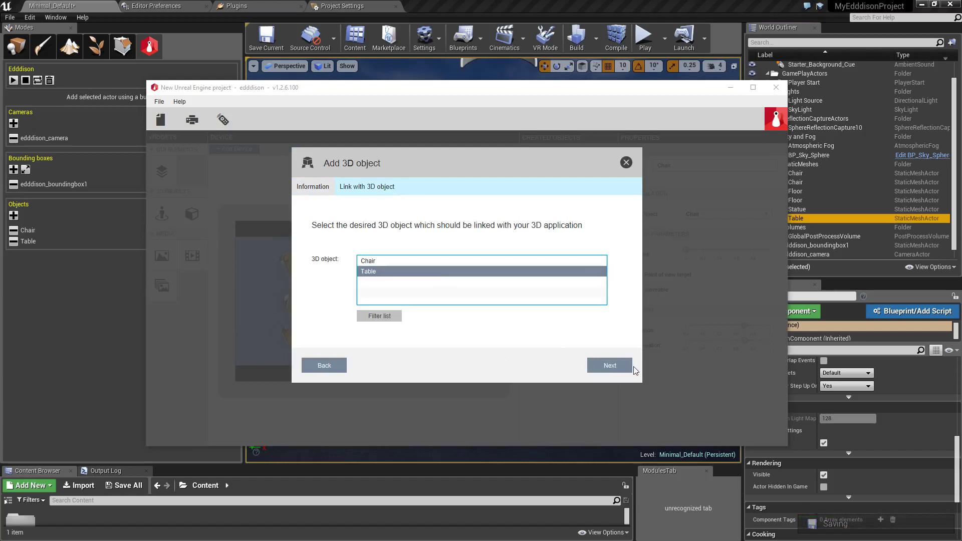
pyautogui.click(629, 366)
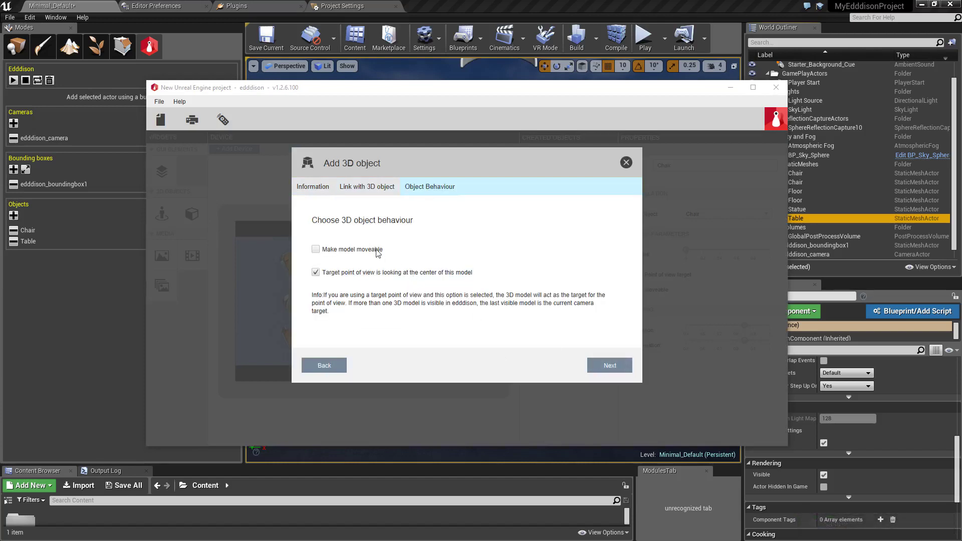
pyautogui.click(626, 367)
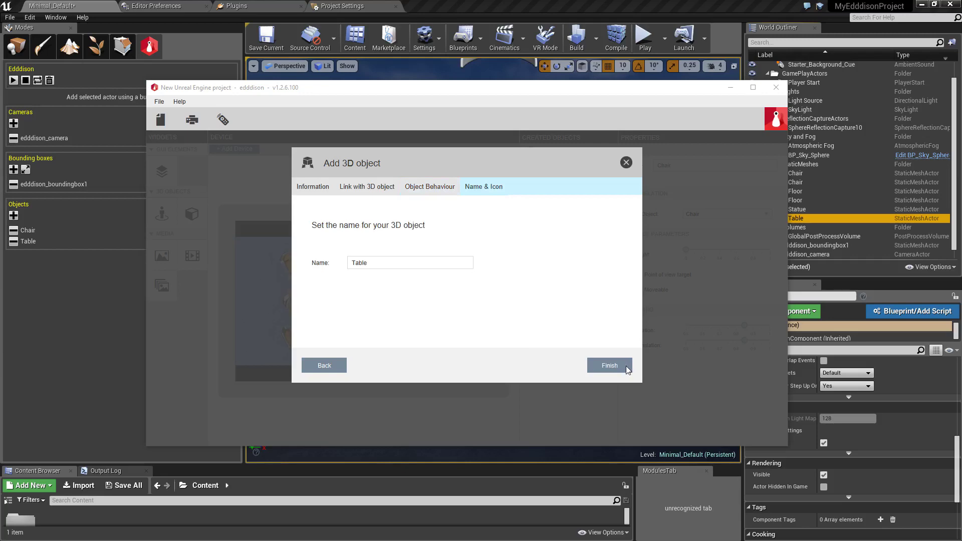
pyautogui.click(627, 366)
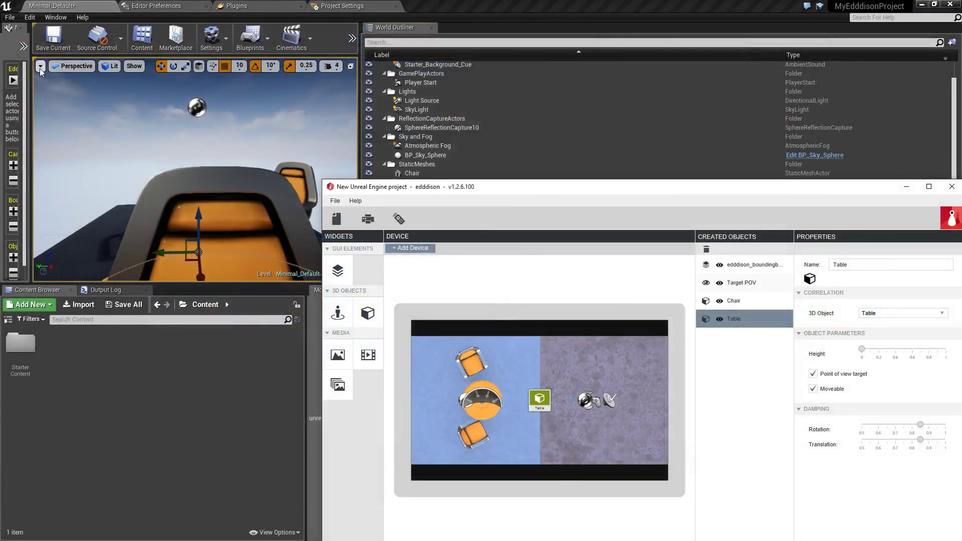
# Pilot edddison_camera in the viewport, then drag the Target POV across the floor plan
pyautogui.click(40, 68)
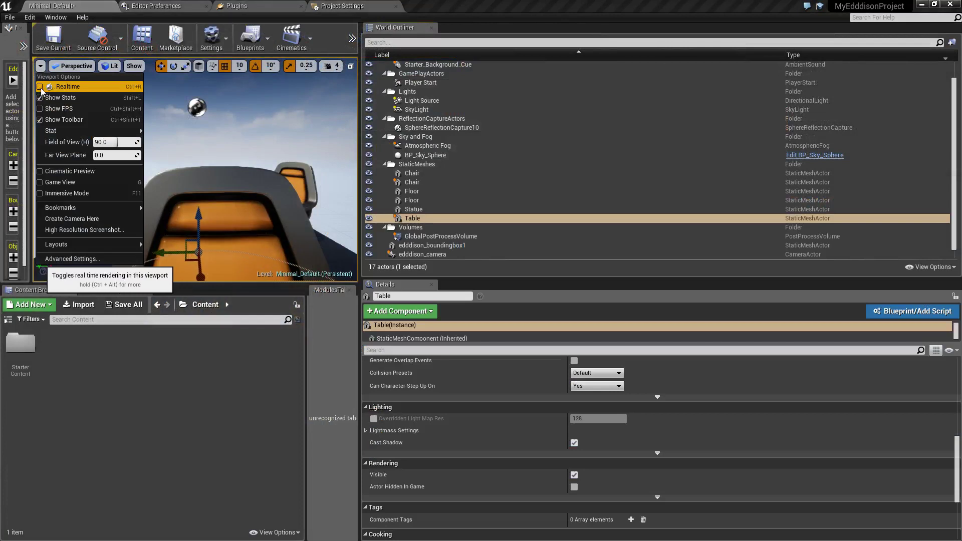
pyautogui.click(41, 87)
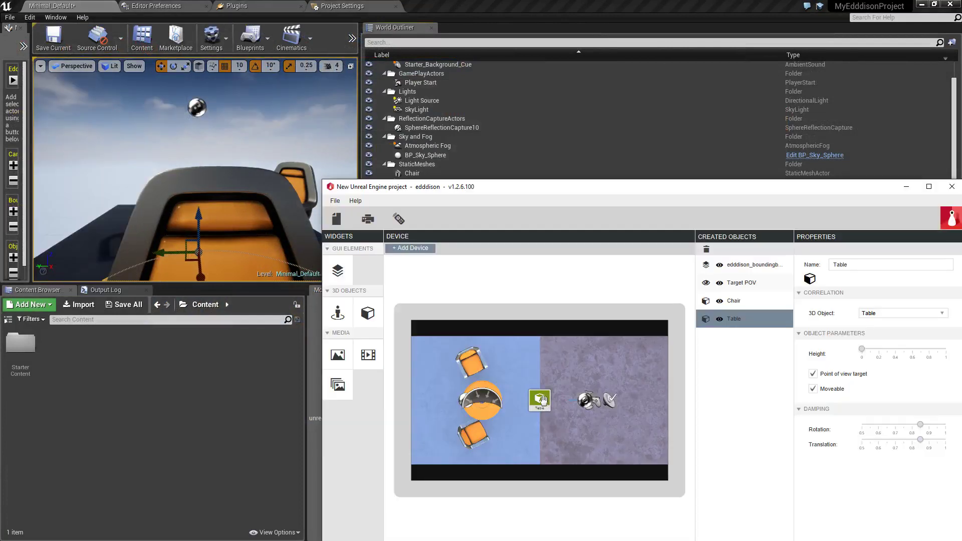
pyautogui.click(86, 68)
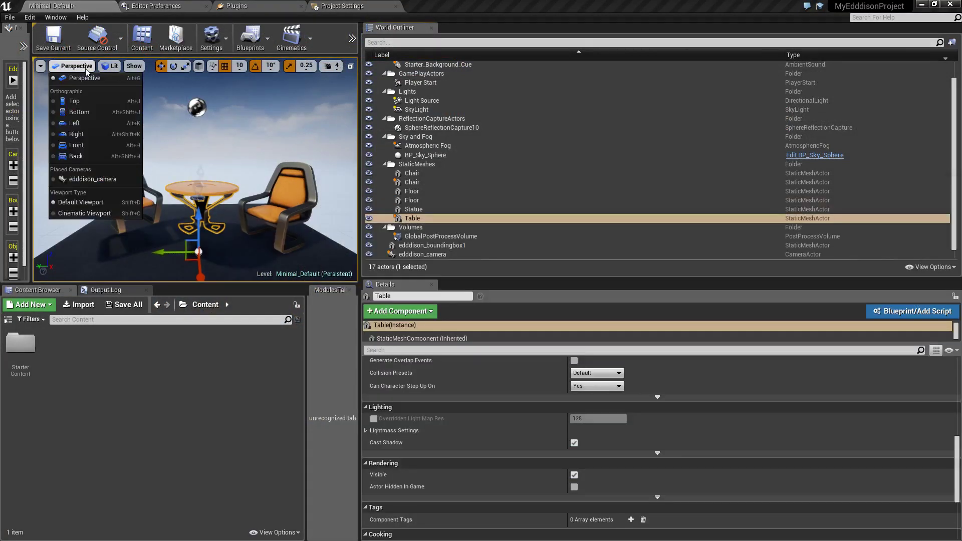
pyautogui.click(121, 180)
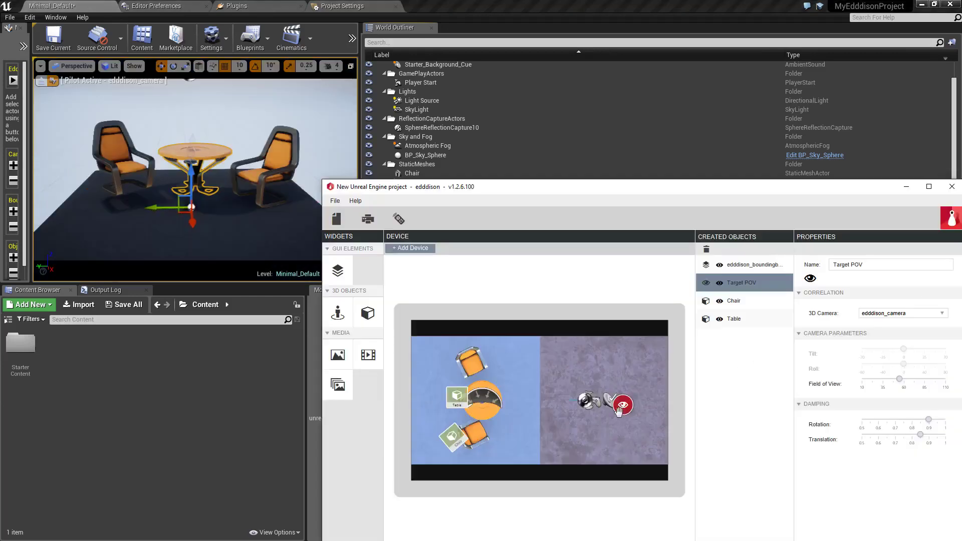
pyautogui.moveTo(621, 406); pyautogui.dragTo(412, 365)
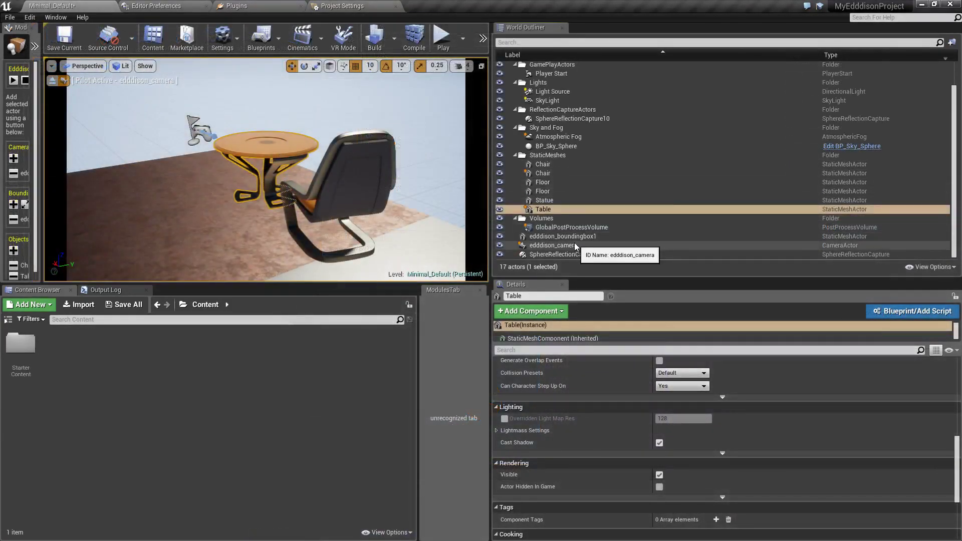
# Move the Table and Chair onto the stone half and the viewpoint beside the top chair
pyautogui.click(591, 245)
pyautogui.scroll(10, 639, 405)
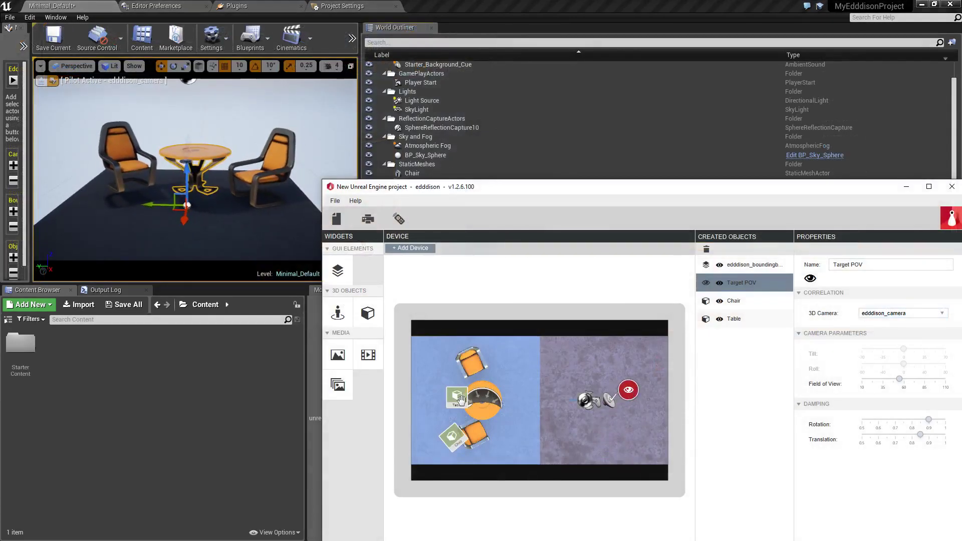
pyautogui.moveTo(487, 396)
pyautogui.mouseDown()
pyautogui.moveTo(556, 404)
pyautogui.moveTo(586, 424)
pyautogui.mouseUp()
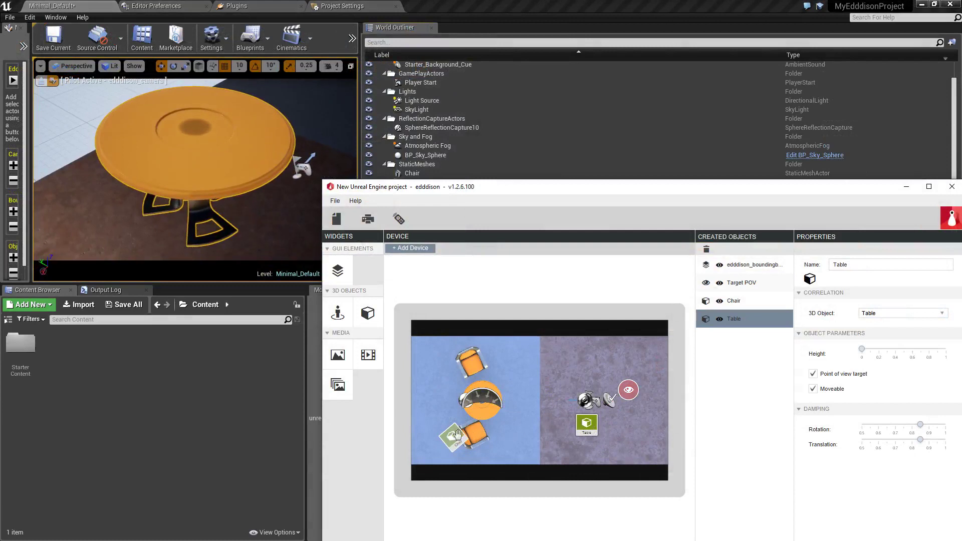
pyautogui.moveTo(457, 435)
pyautogui.mouseDown()
pyautogui.moveTo(537, 410)
pyautogui.moveTo(545, 419)
pyautogui.mouseUp()
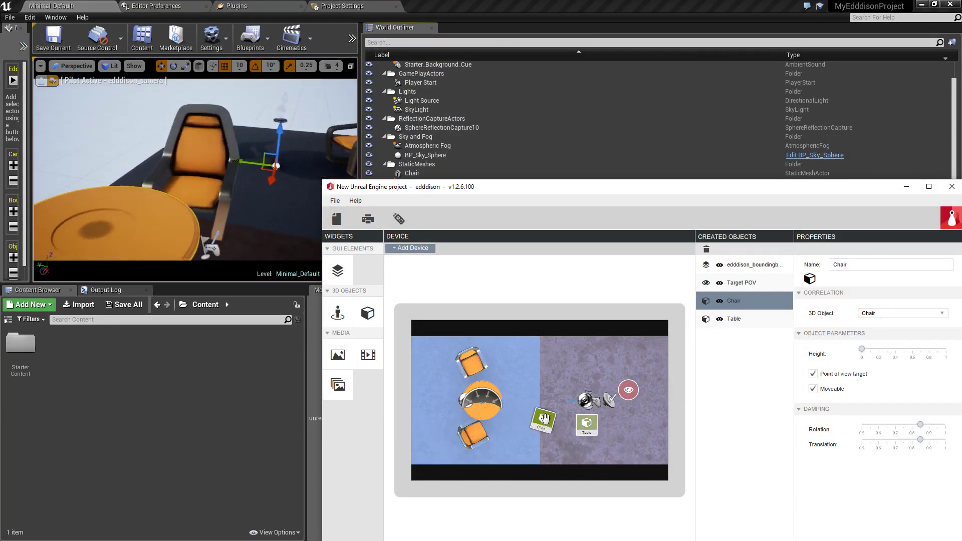
pyautogui.moveTo(628, 389)
pyautogui.mouseDown()
pyautogui.moveTo(615, 366)
pyautogui.moveTo(575, 342)
pyautogui.moveTo(470, 347)
pyautogui.mouseUp()
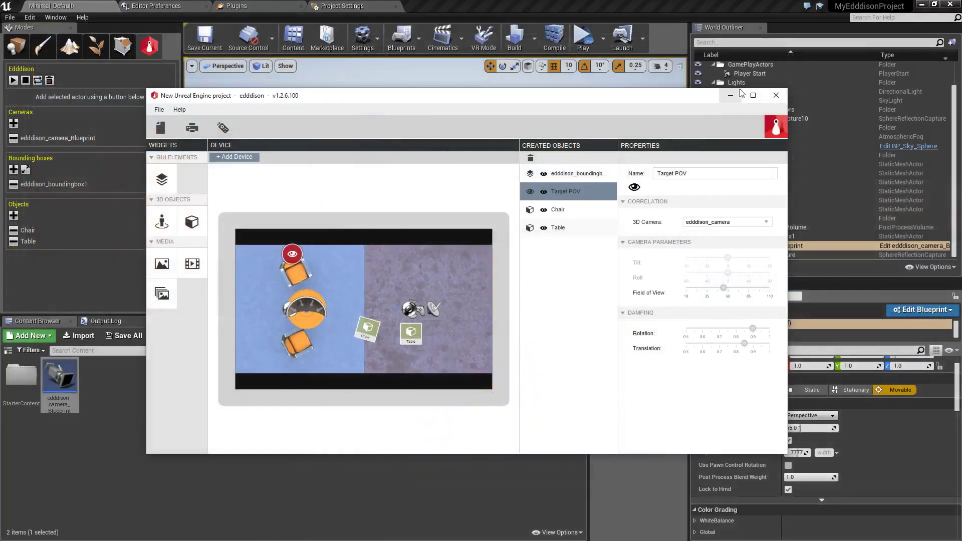
# Open the edddison remote controller in a browser at upper left, then open viewport options
pyautogui.click(222, 128)
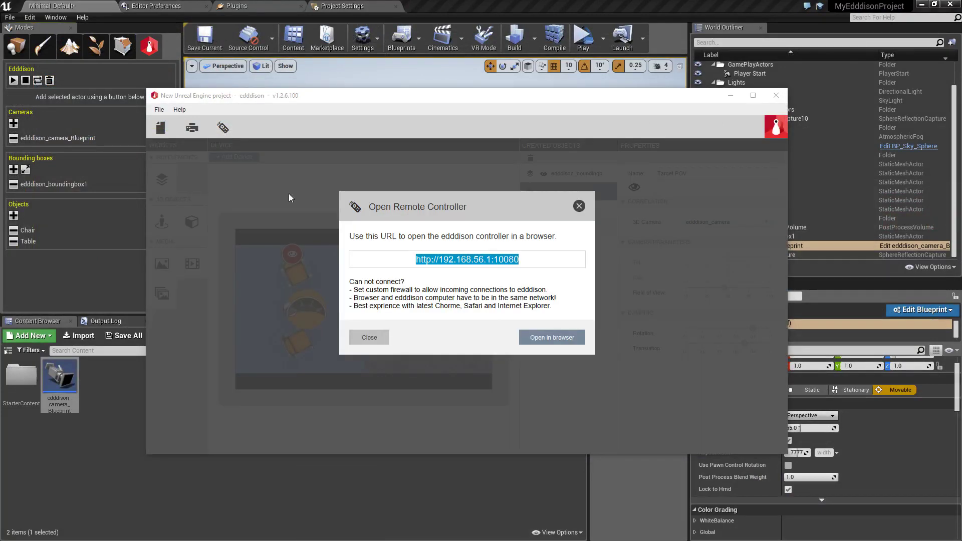
pyautogui.click(551, 343)
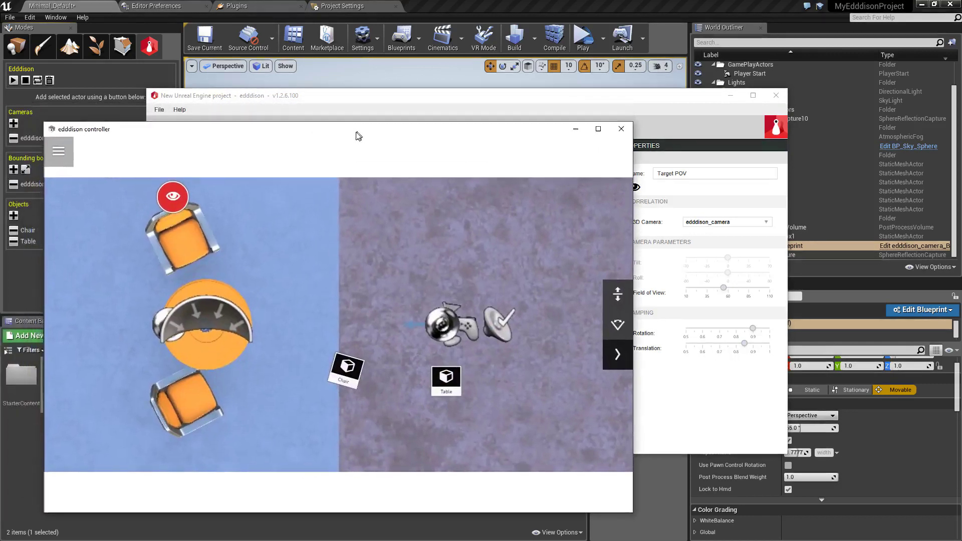
pyautogui.moveTo(356, 133); pyautogui.dragTo(331, 148)
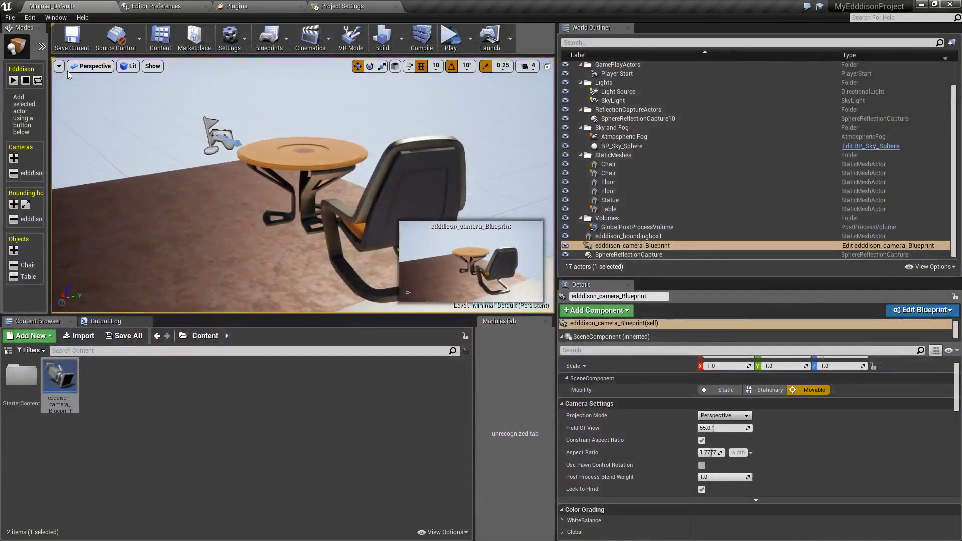
pyautogui.click(59, 66)
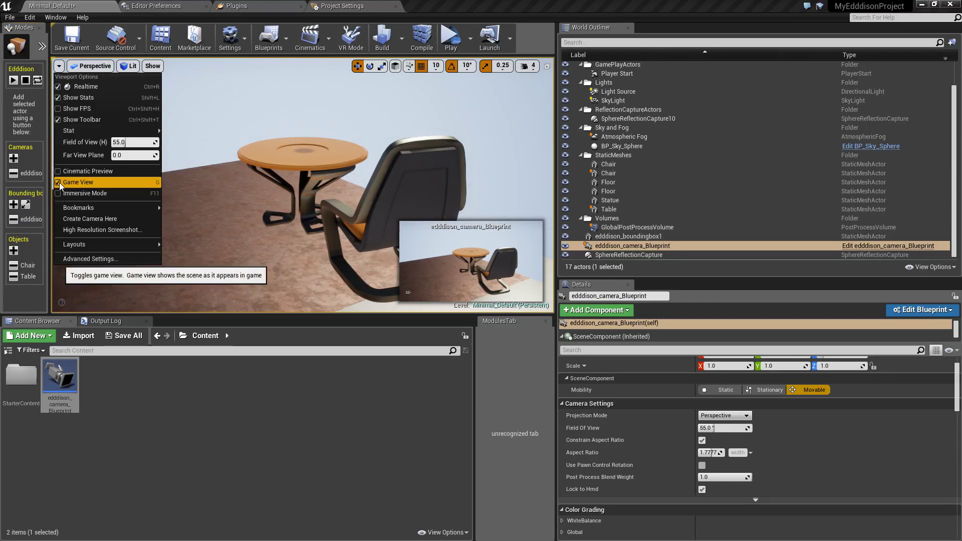
# Launch a standalone game, then lower the camera, move the viewpoint down the plan, and place the Chair beside the table
pyautogui.click(471, 45)
pyautogui.click(500, 111)
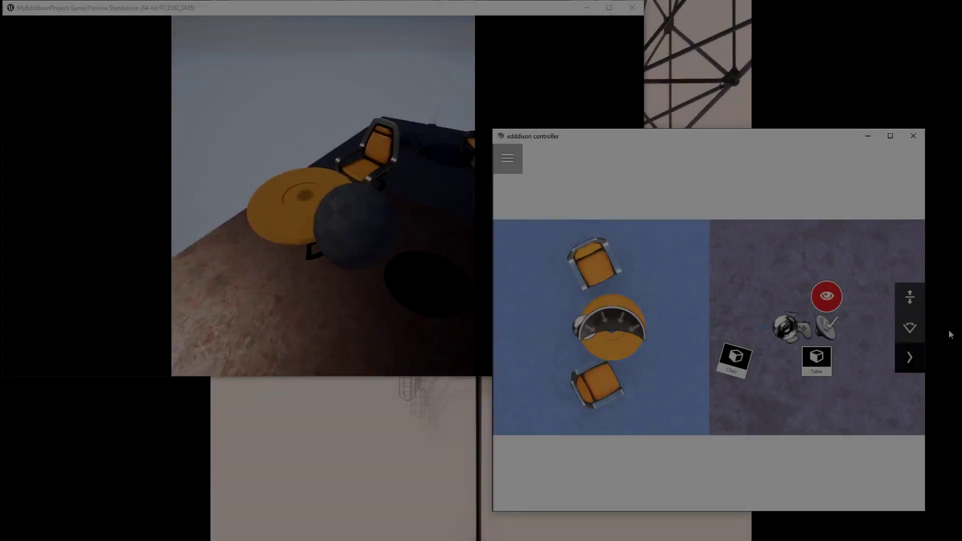
pyautogui.moveTo(914, 296); pyautogui.dragTo(922, 347)
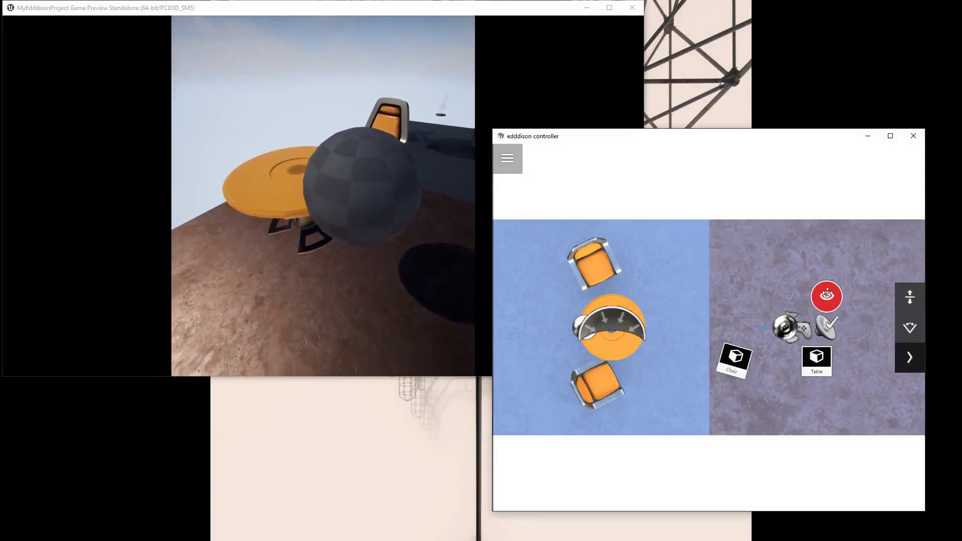
pyautogui.moveTo(839, 305)
pyautogui.mouseDown()
pyautogui.moveTo(845, 369)
pyautogui.moveTo(834, 399)
pyautogui.moveTo(787, 423)
pyautogui.moveTo(724, 433)
pyautogui.moveTo(698, 412)
pyautogui.mouseUp()
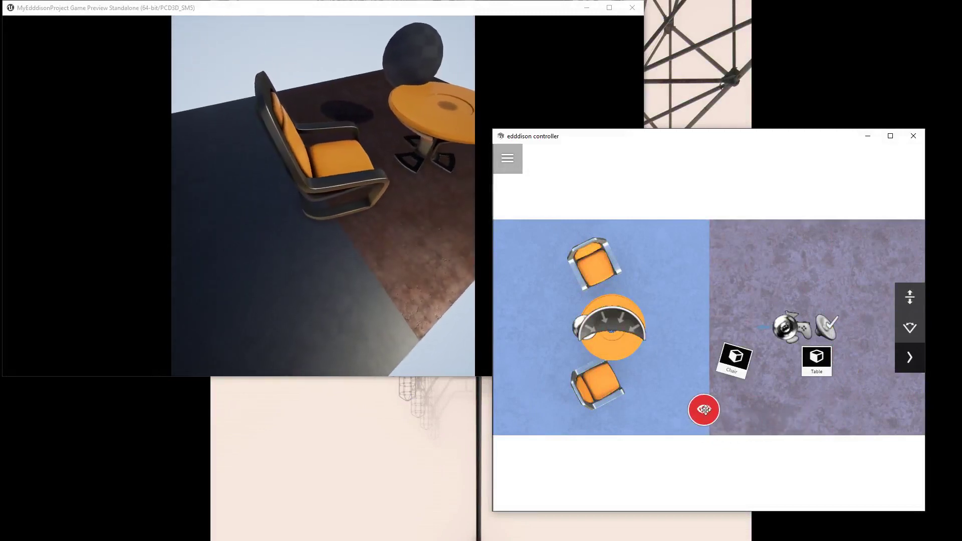
pyautogui.moveTo(726, 360); pyautogui.dragTo(597, 384)
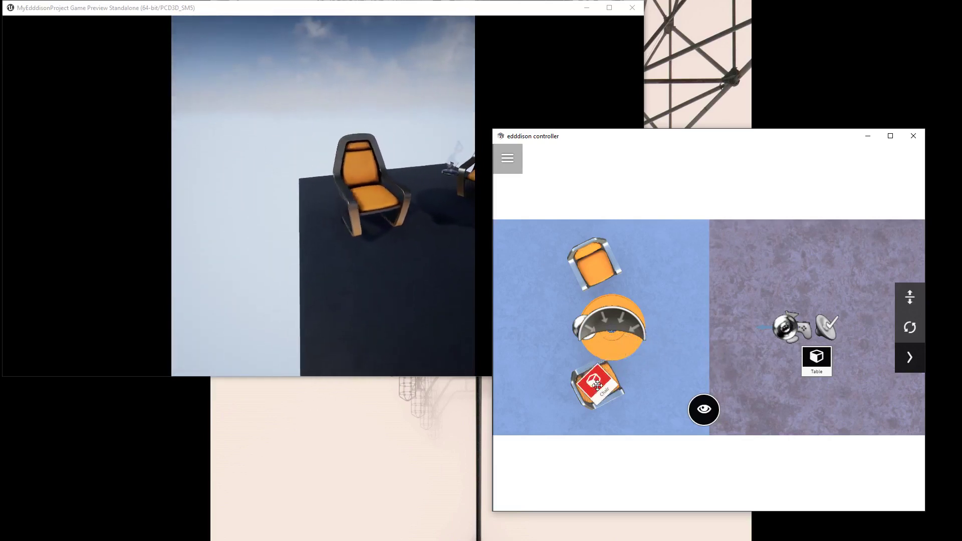